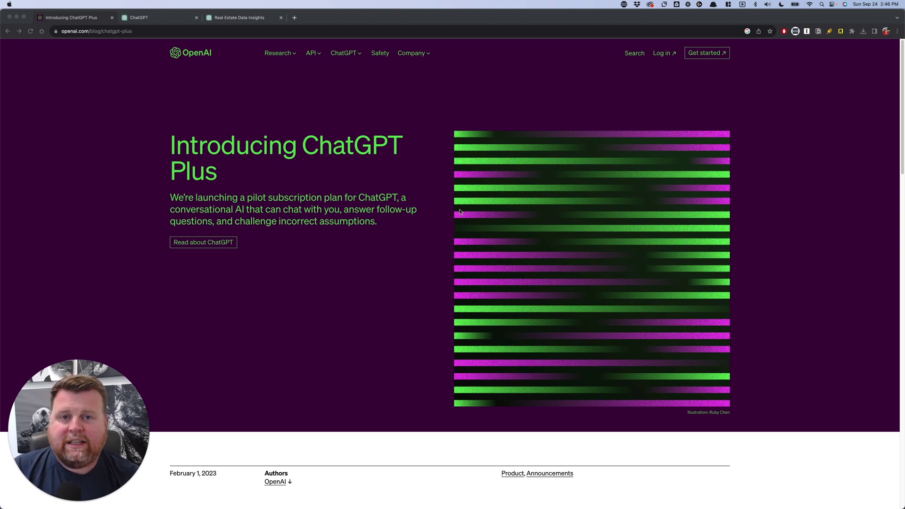
# Switch to Finder to show the video folder with its three CSV data files.
pyautogui.press('super+Tab')
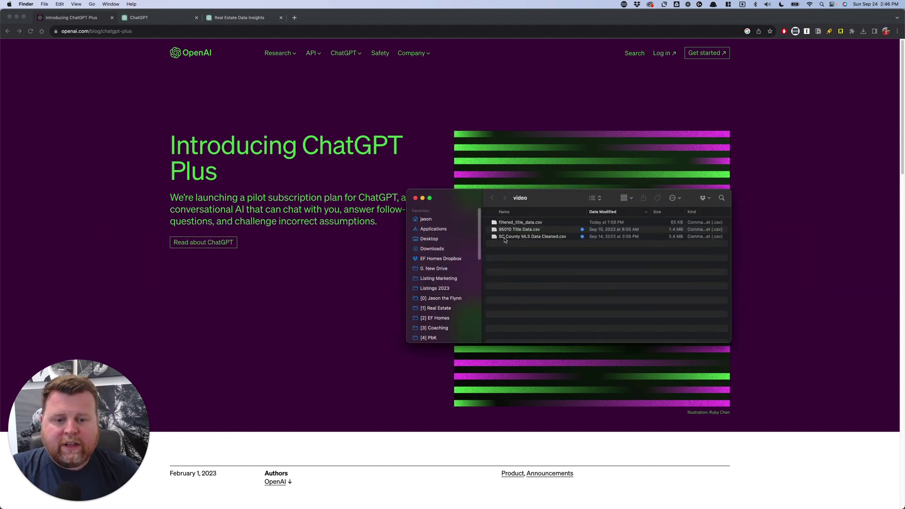
# Look over the SC County MLS Data Cleaned and 95010 Title Data CSV files, then return to Chrome.
pyautogui.click(520, 238)
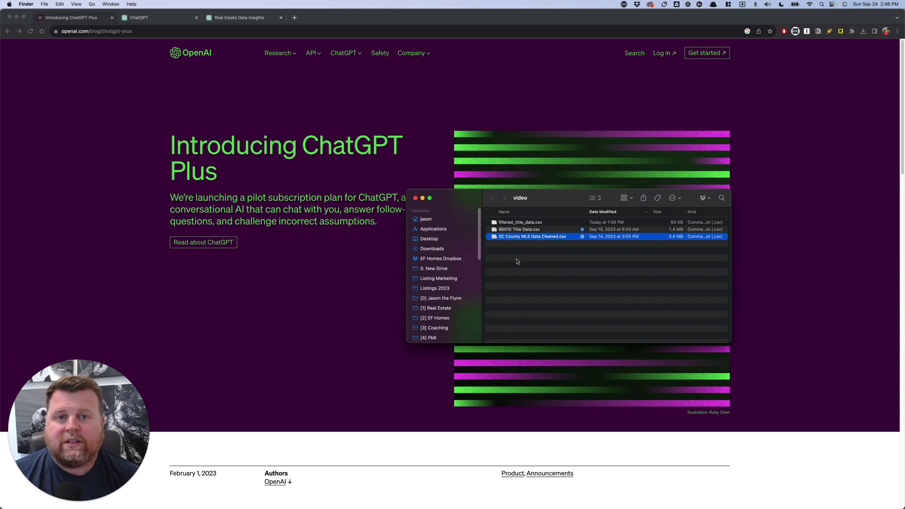
pyautogui.click(516, 230)
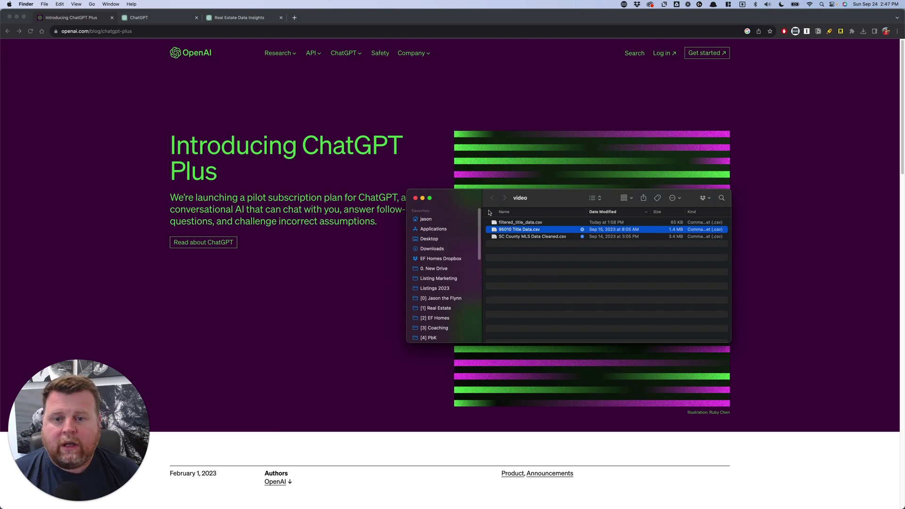
pyautogui.click(297, 148)
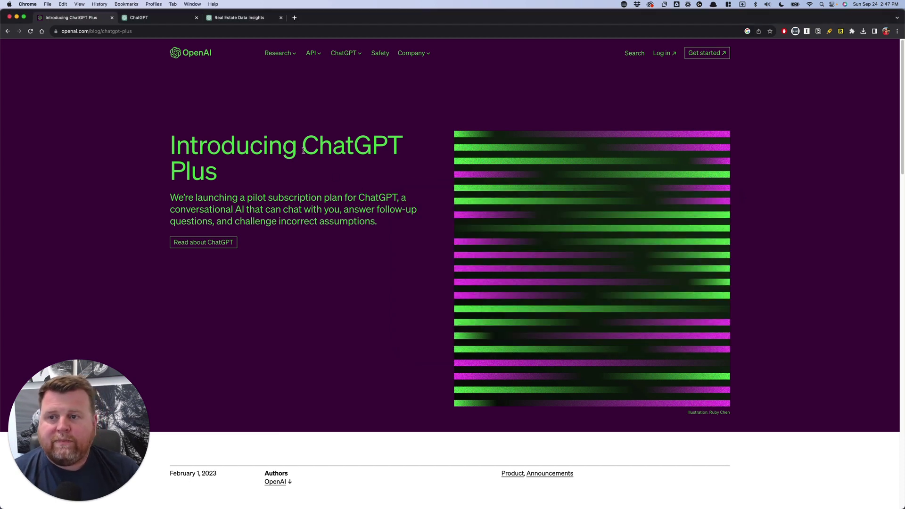
# Verify the Advanced data analysis beta setting, then open the Real Estate Data Insights chat.
pyautogui.click(173, 19)
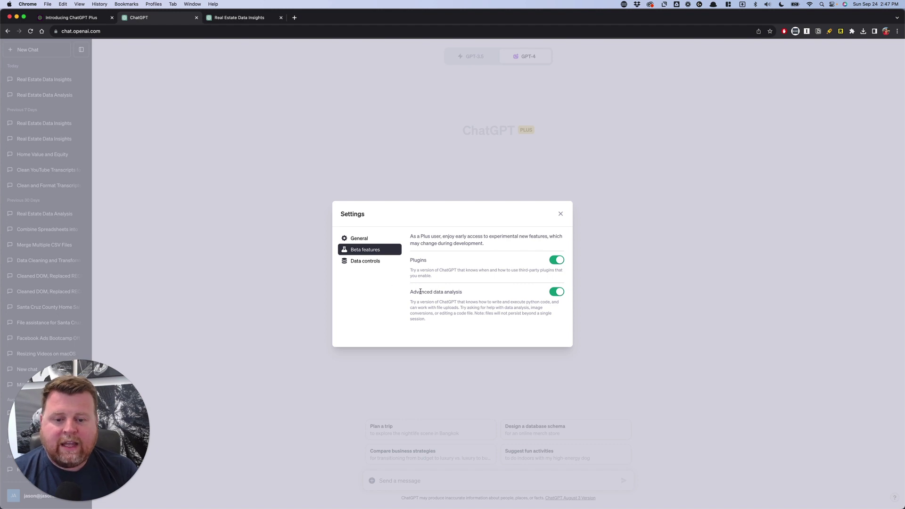
pyautogui.moveTo(410, 292); pyautogui.dragTo(479, 298)
pyautogui.click(479, 299)
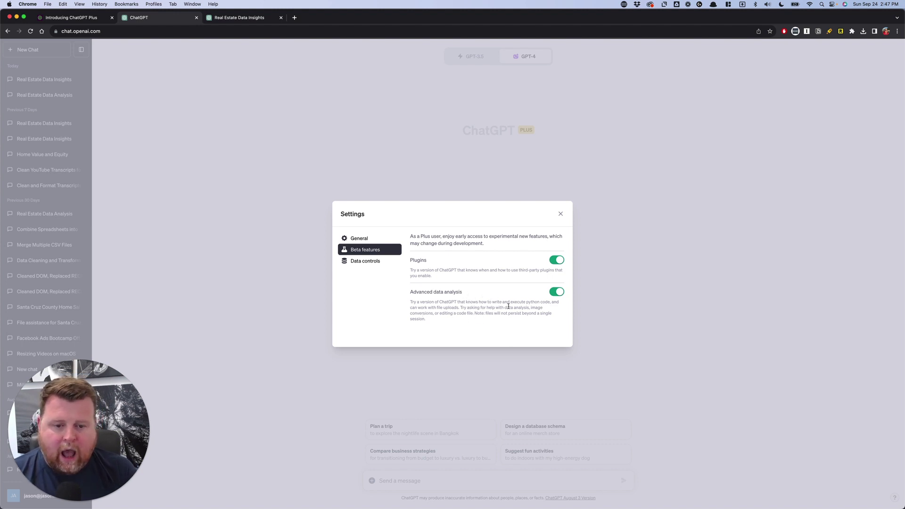
pyautogui.moveTo(421, 307); pyautogui.dragTo(461, 309)
pyautogui.click(461, 308)
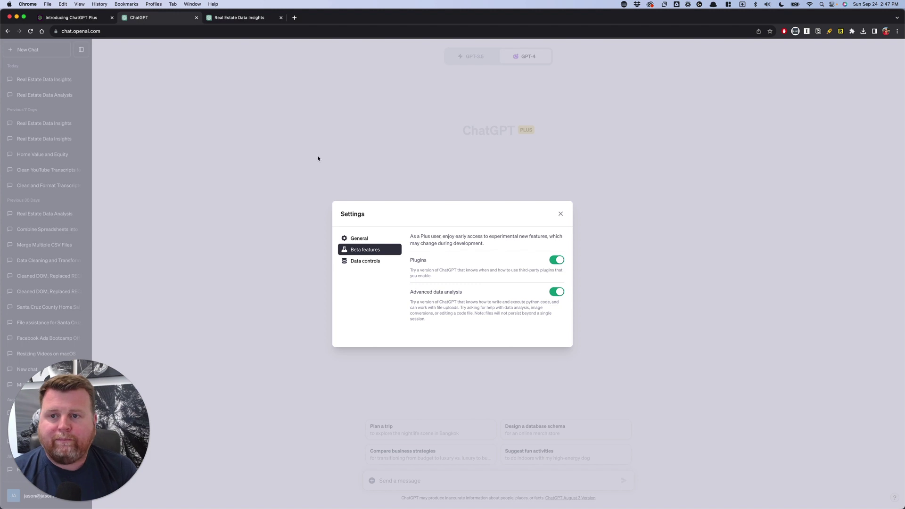
pyautogui.click(560, 214)
pyautogui.moveTo(521, 56)
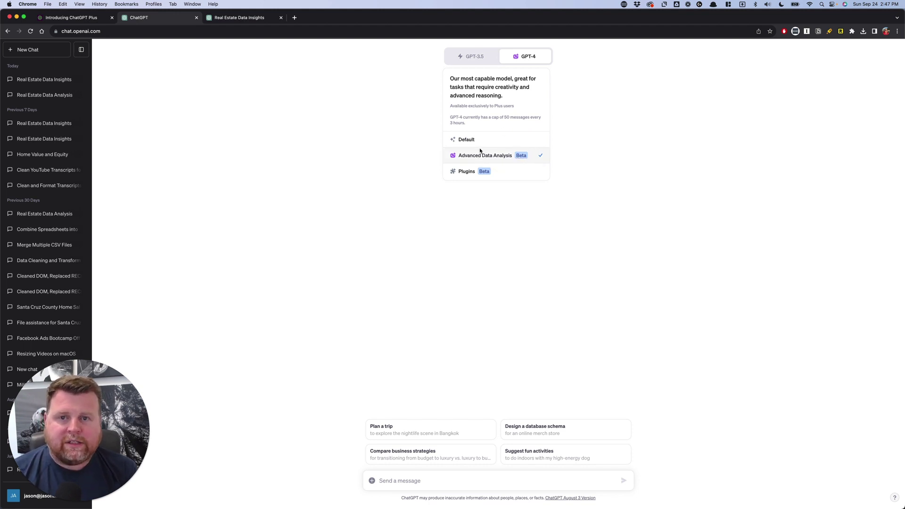
pyautogui.click(224, 19)
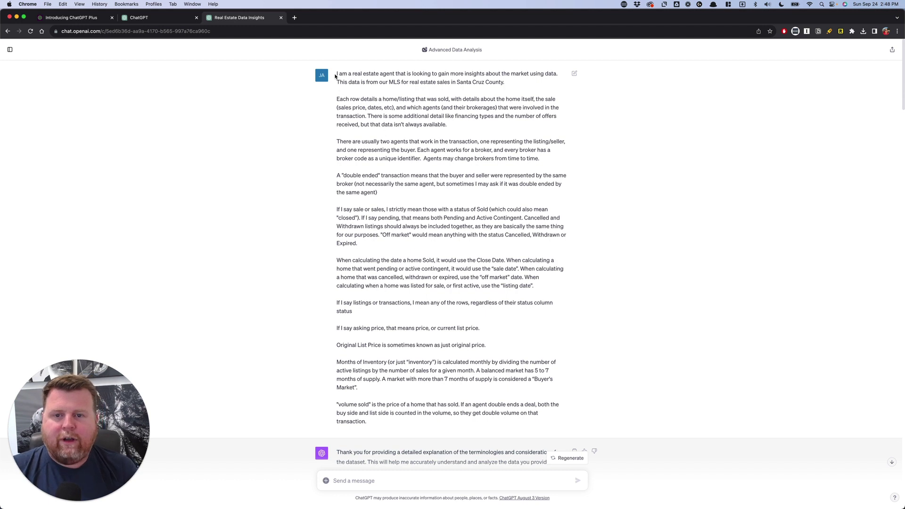
pyautogui.moveTo(336, 74); pyautogui.dragTo(524, 423)
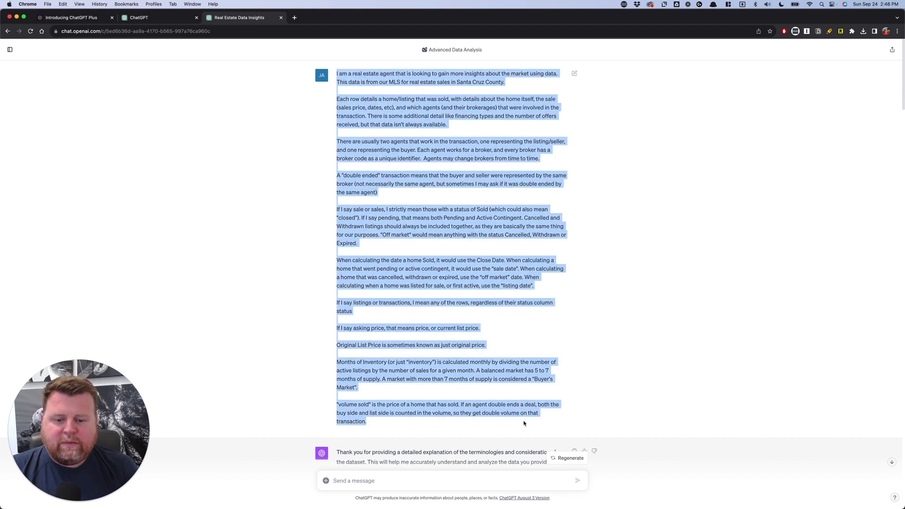
pyautogui.click(485, 321)
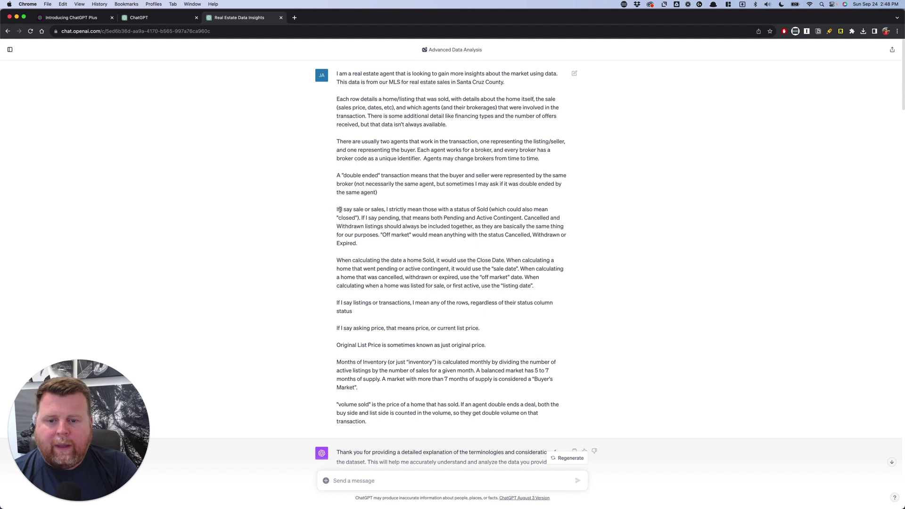
pyautogui.moveTo(337, 210); pyautogui.dragTo(487, 209)
pyautogui.click(485, 209)
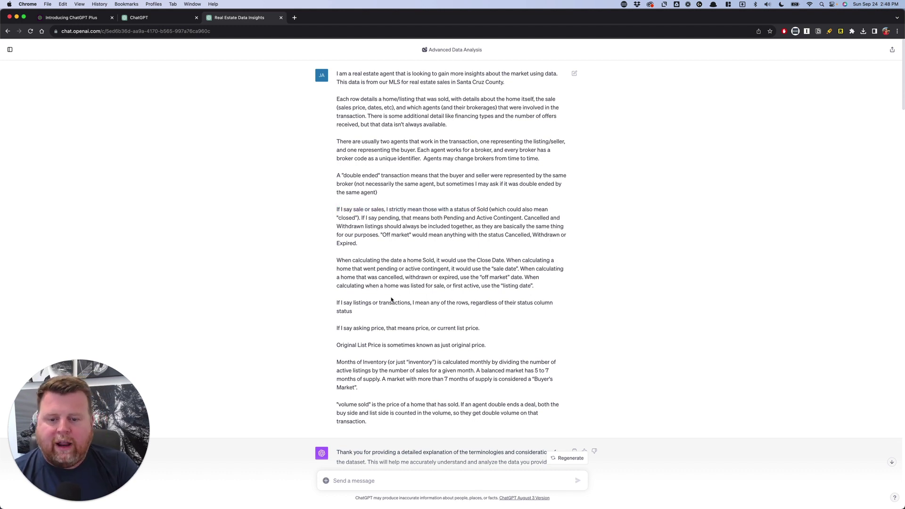
pyautogui.moveTo(337, 304); pyautogui.dragTo(397, 314)
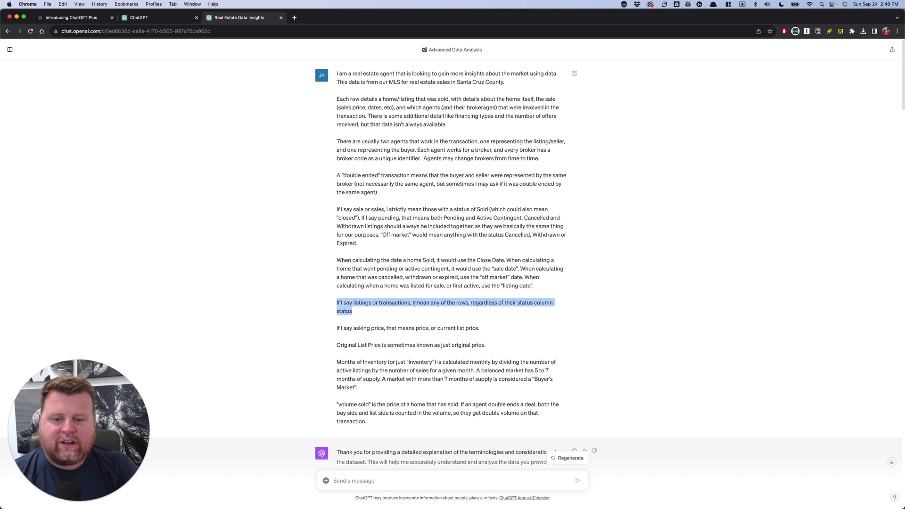
pyautogui.click(447, 301)
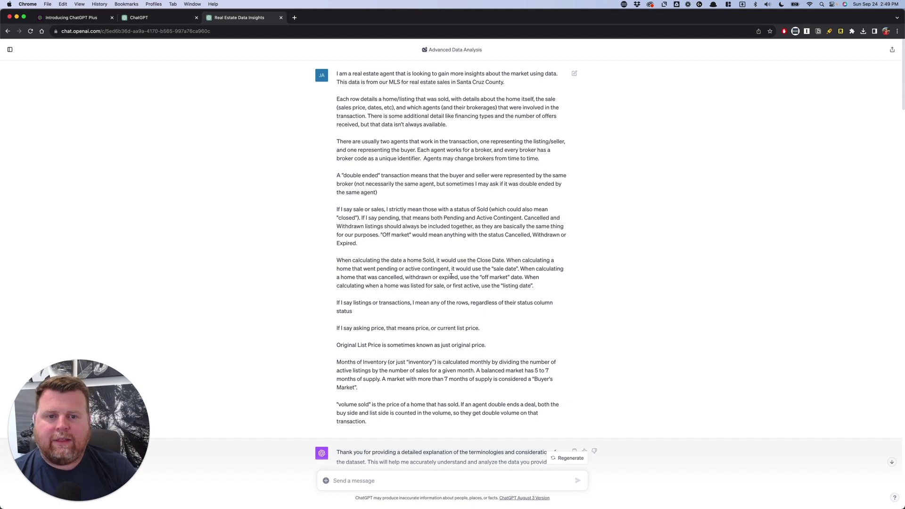
# Scroll past the uploaded CSV attachments to the assistant's overview of both datasets.
pyautogui.scroll(-5, 450, 276)
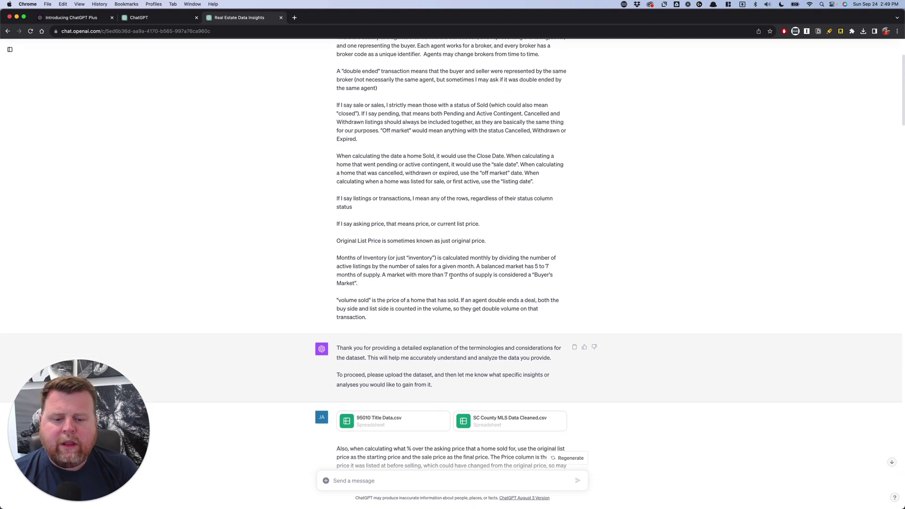
pyautogui.scroll(-1, 451, 276)
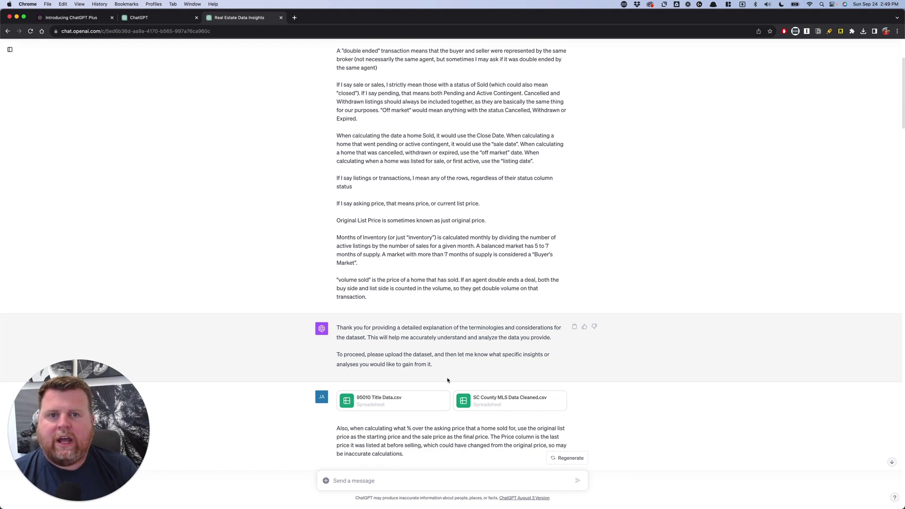
pyautogui.scroll(-1, 489, 348)
pyautogui.scroll(-1, 492, 368)
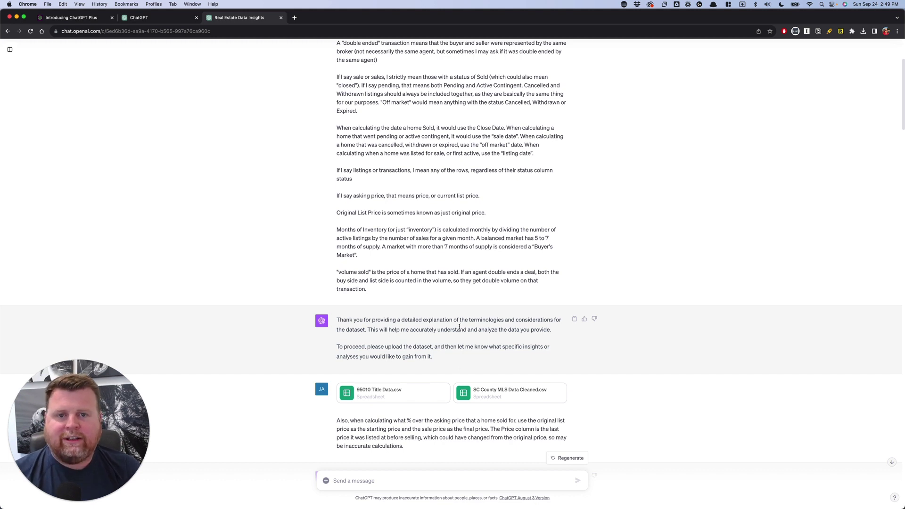
pyautogui.scroll(-1, 490, 377)
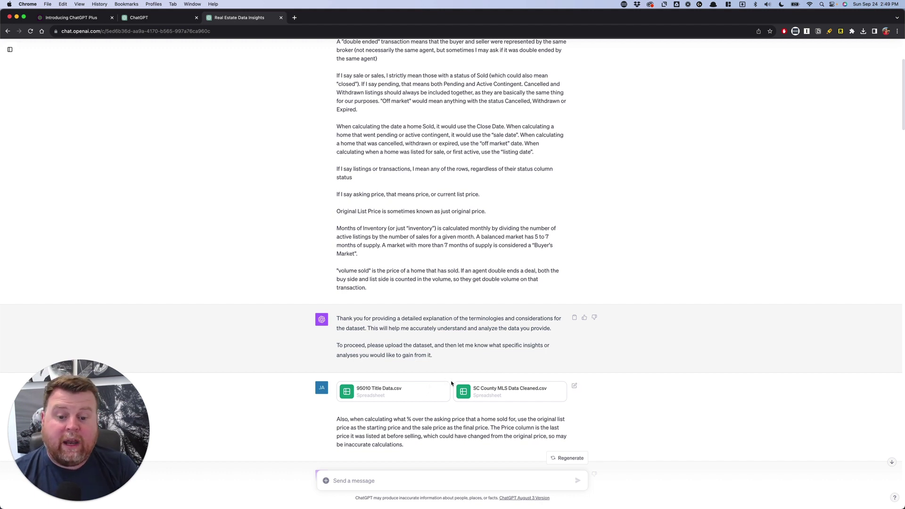
pyautogui.scroll(-3, 446, 372)
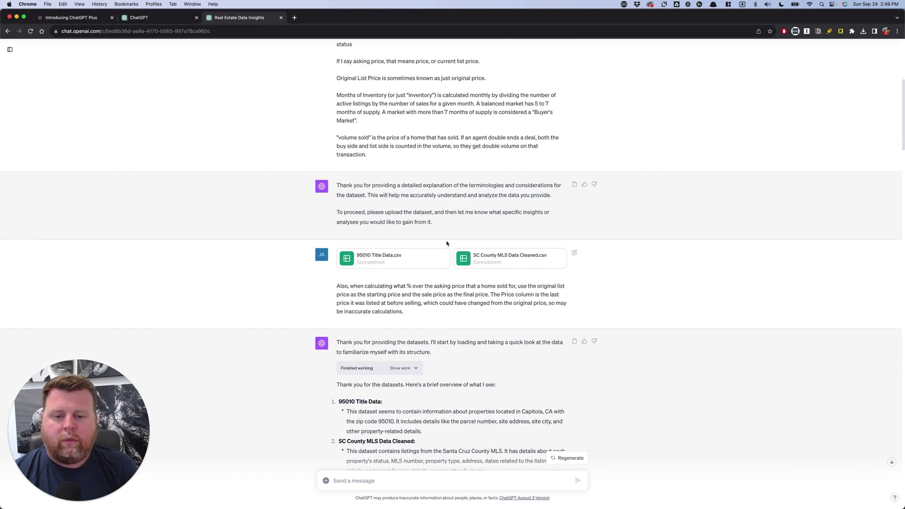
pyautogui.scroll(-2, 443, 226)
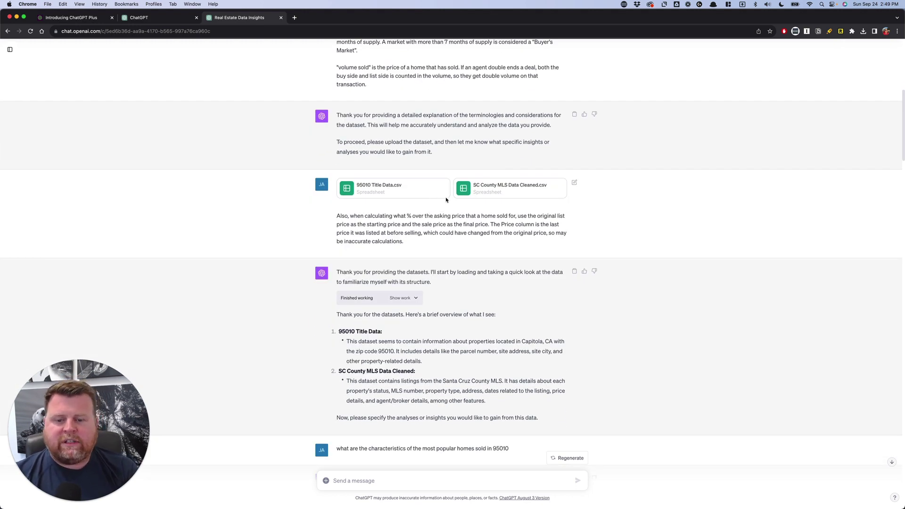
pyautogui.scroll(-2, 464, 259)
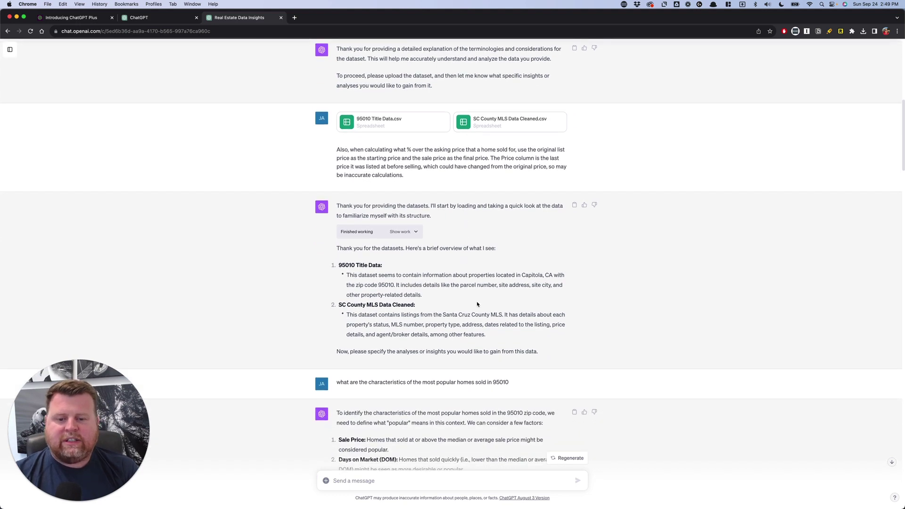
pyautogui.scroll(-2, 416, 305)
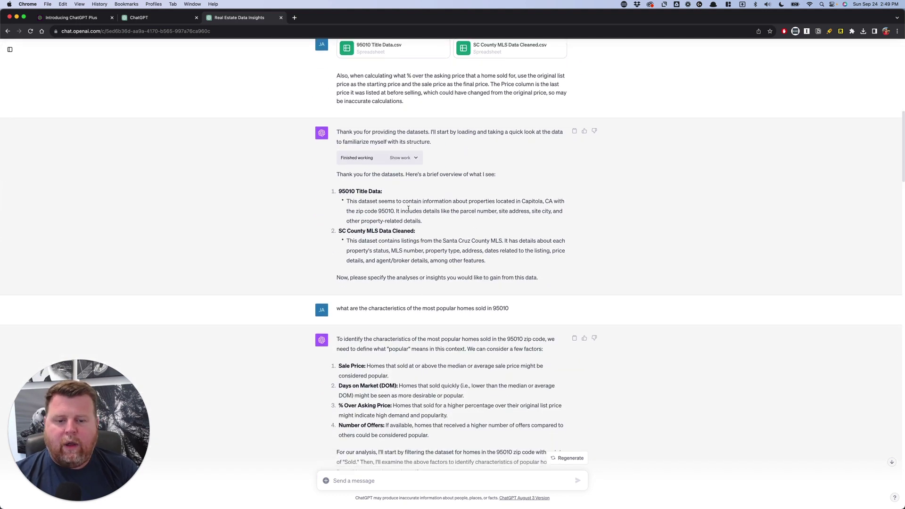
pyautogui.scroll(-1, 425, 251)
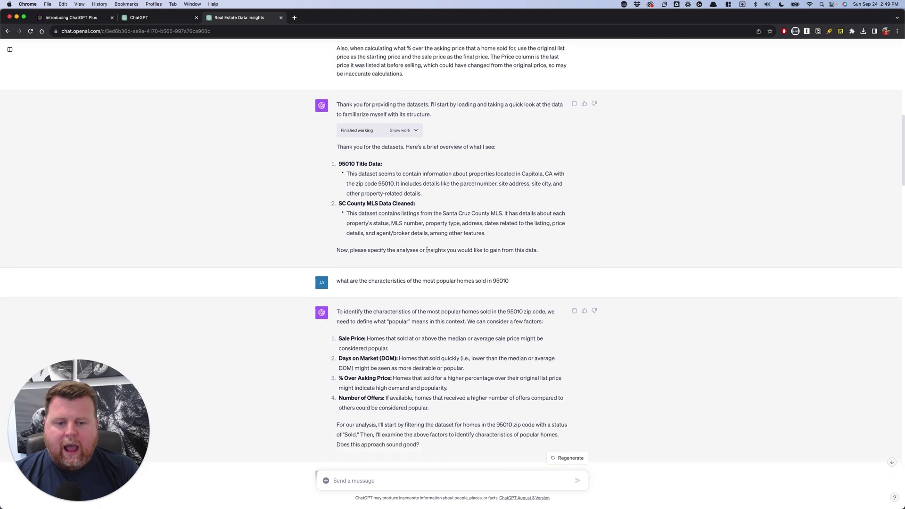
# Highlight the assistant's line asking which insights are wanted from the data.
pyautogui.tripleClick(395, 251)
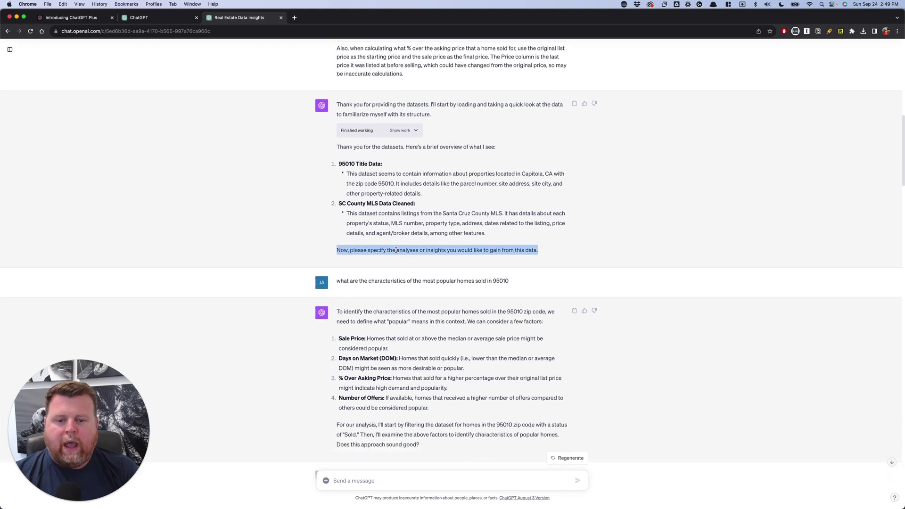
pyautogui.click(424, 252)
pyautogui.doubleClick(434, 253)
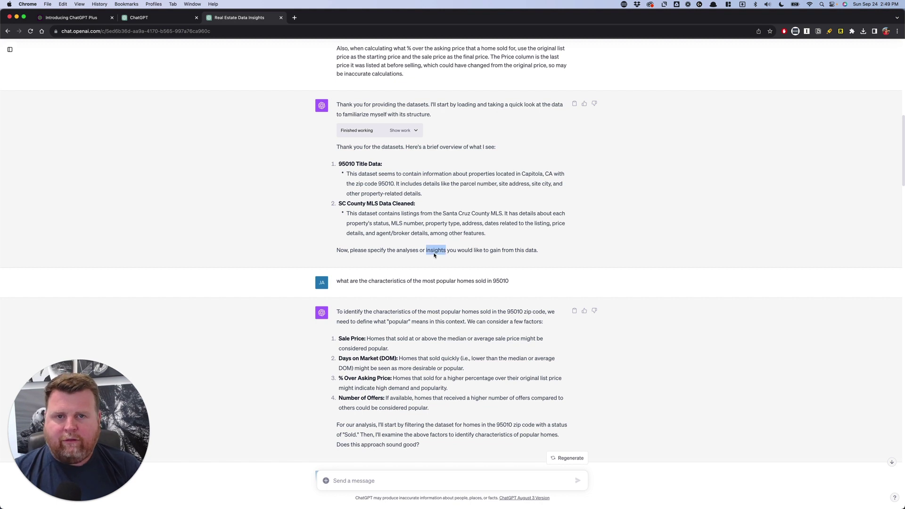
pyautogui.tripleClick(434, 253)
pyautogui.click(434, 255)
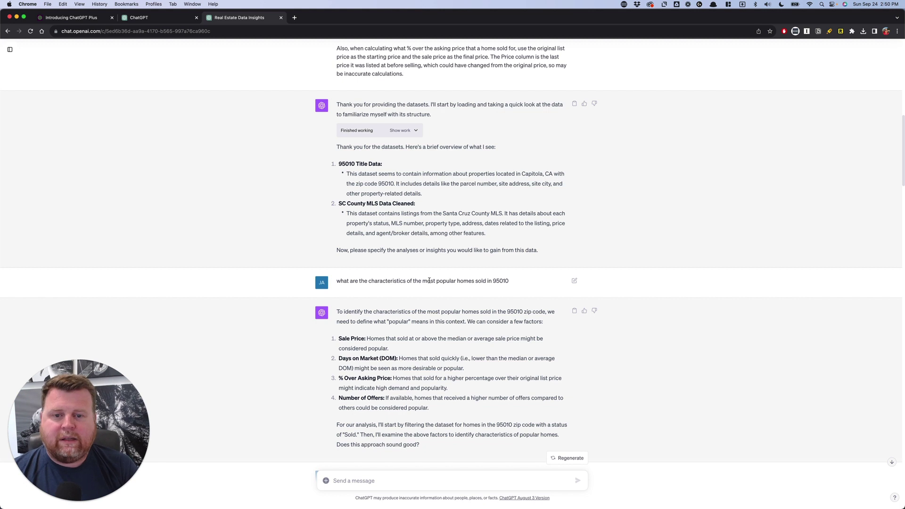
pyautogui.tripleClick(429, 280)
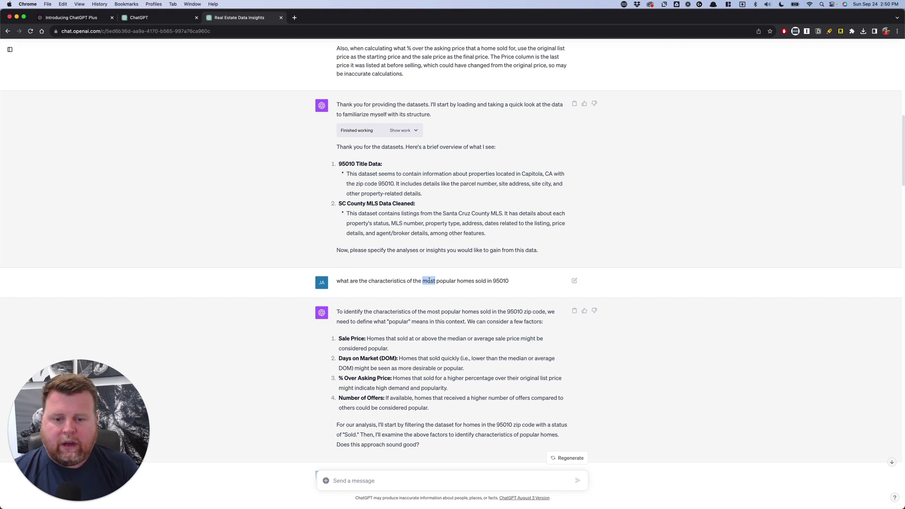
pyautogui.click(452, 282)
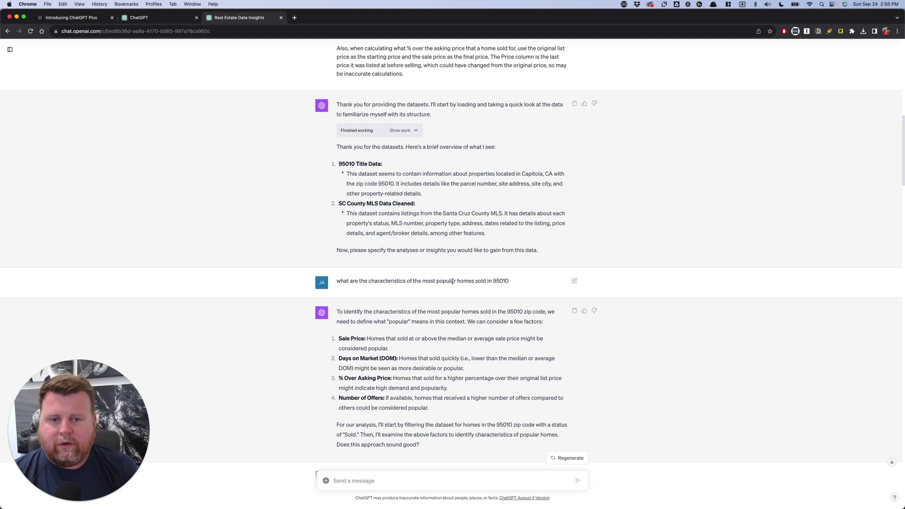
pyautogui.scroll(-4, 454, 281)
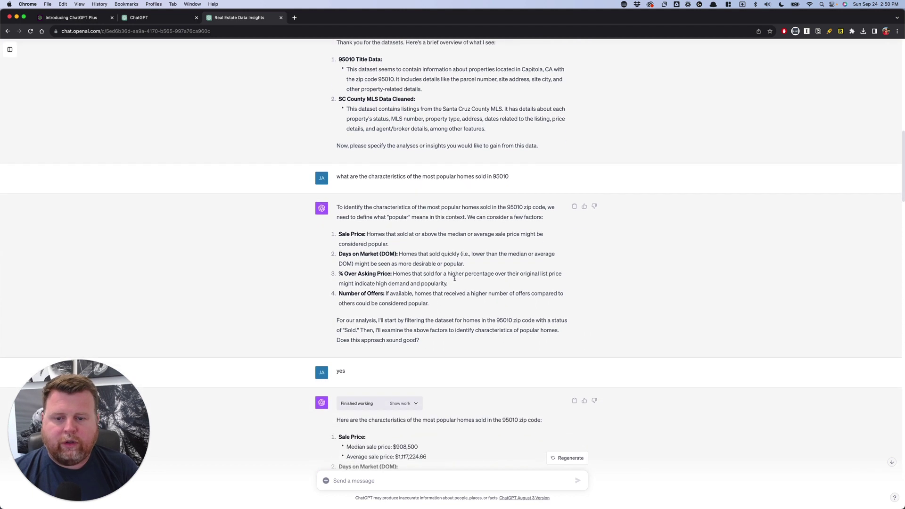
pyautogui.scroll(-1, 441, 256)
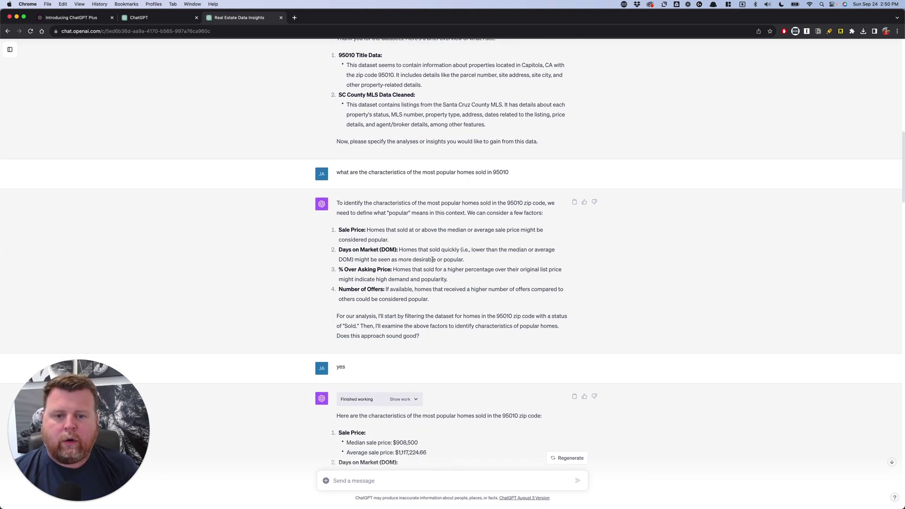
pyautogui.moveTo(360, 230); pyautogui.dragTo(405, 240)
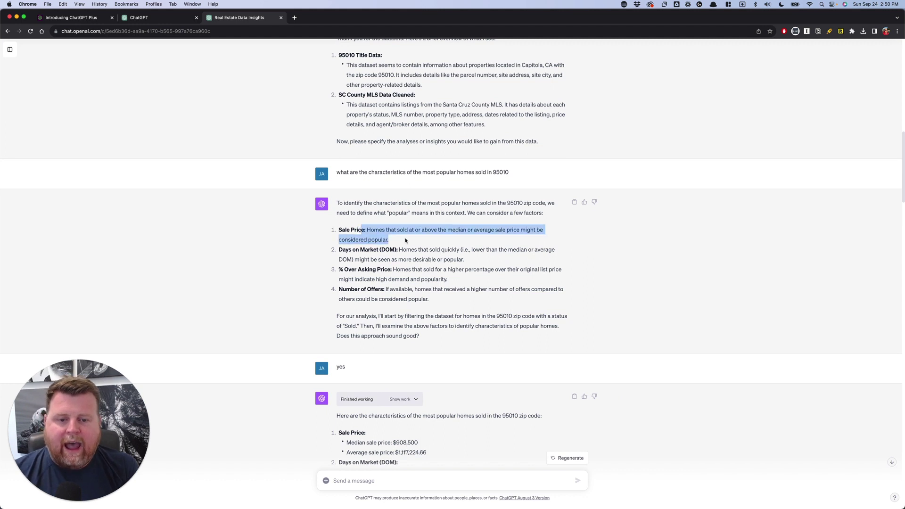
pyautogui.click(405, 241)
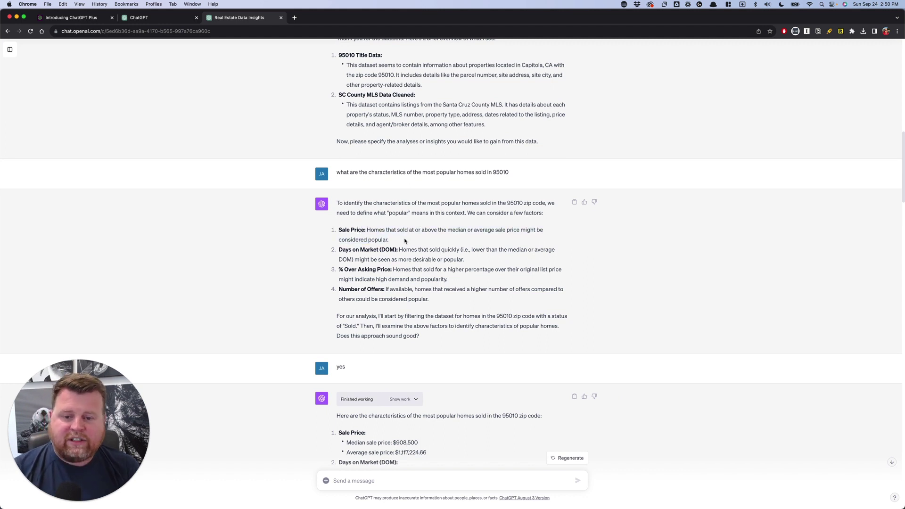
pyautogui.tripleClick(365, 251)
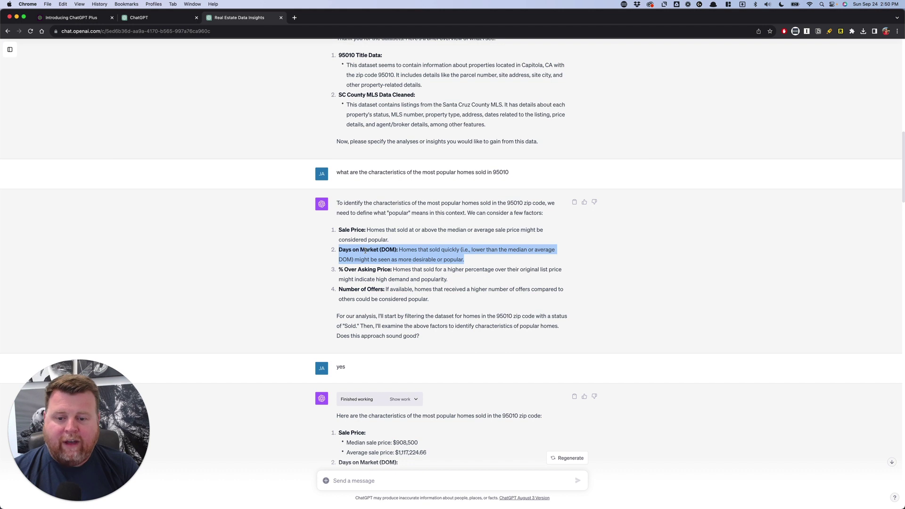
pyautogui.click(365, 251)
pyautogui.tripleClick(365, 271)
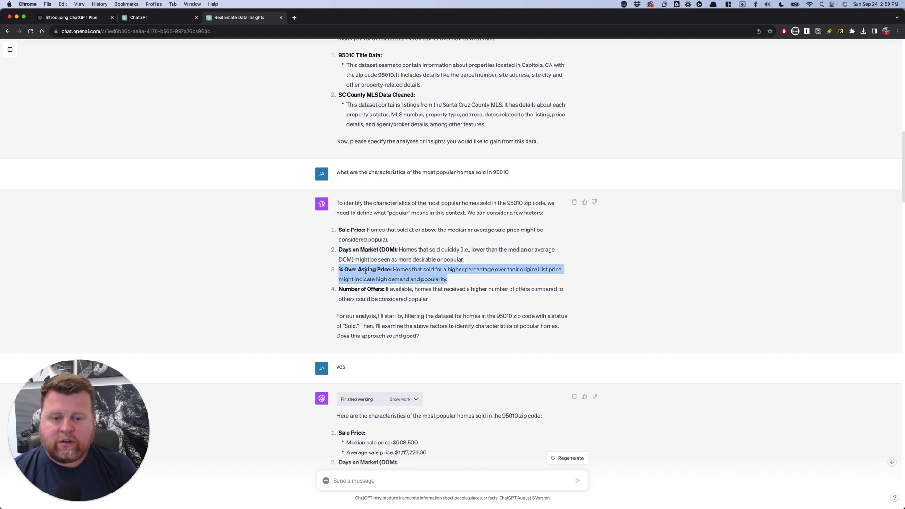
pyautogui.click(366, 271)
pyautogui.tripleClick(380, 278)
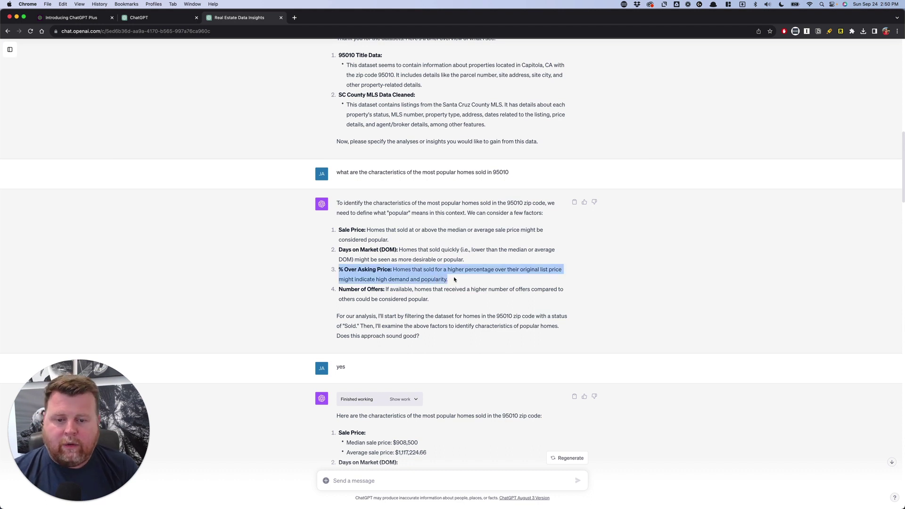
pyautogui.click(450, 281)
pyautogui.moveTo(359, 290); pyautogui.dragTo(420, 298)
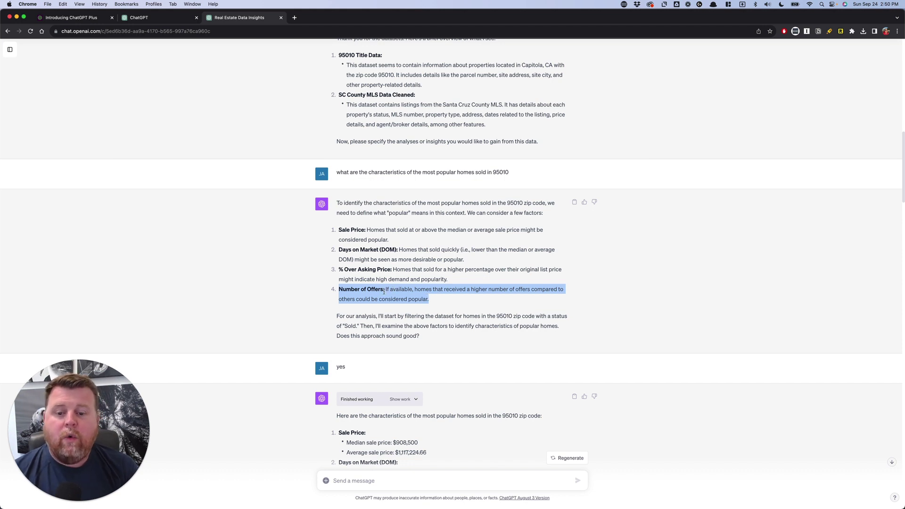
pyautogui.moveTo(381, 289); pyautogui.dragTo(416, 292)
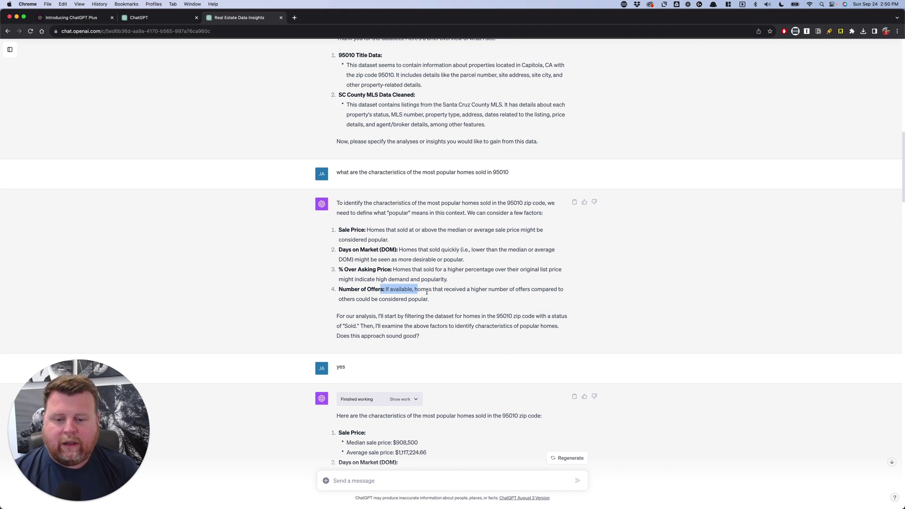
pyautogui.scroll(-2, 427, 292)
pyautogui.doubleClick(373, 286)
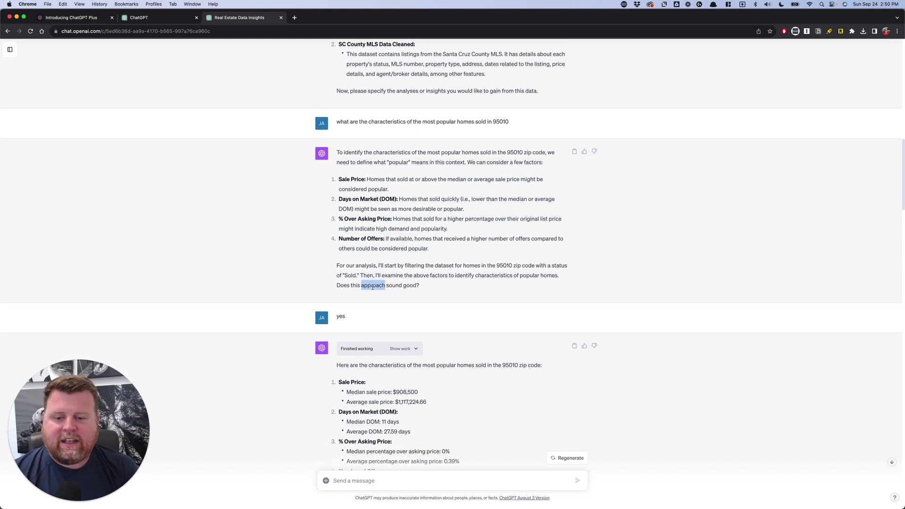
pyautogui.tripleClick(385, 289)
pyautogui.click(385, 287)
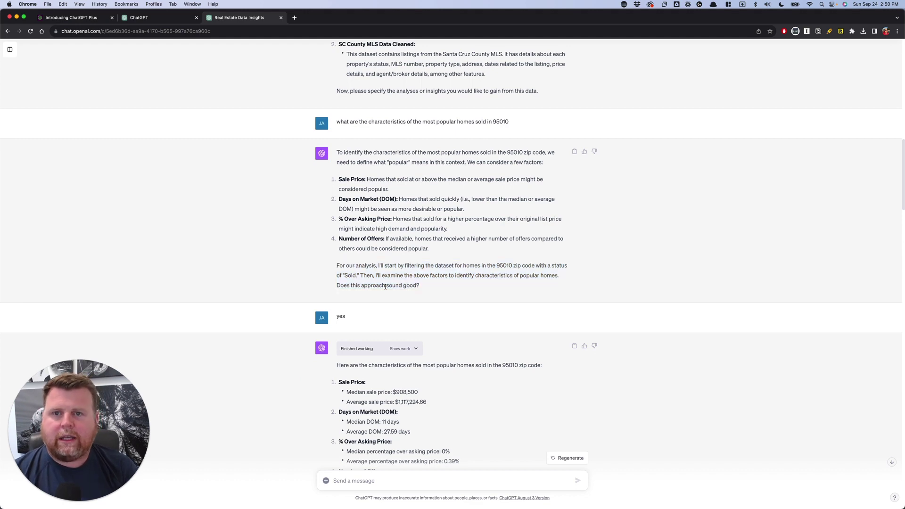
pyautogui.scroll(-1, 377, 304)
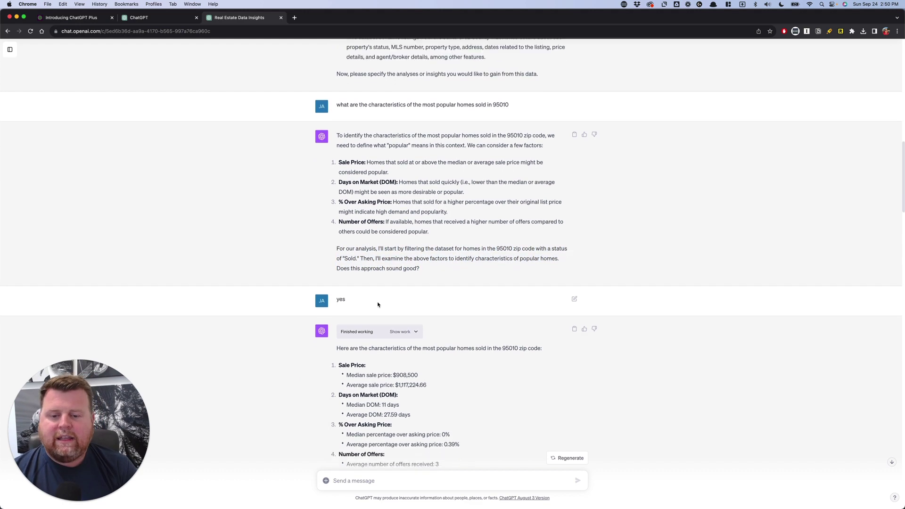
pyautogui.scroll(-5, 378, 304)
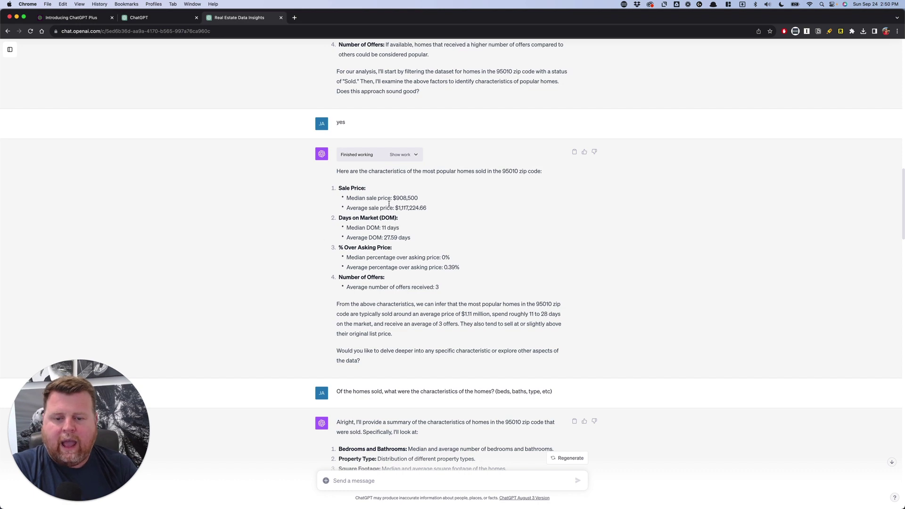
pyautogui.scroll(-1, 395, 231)
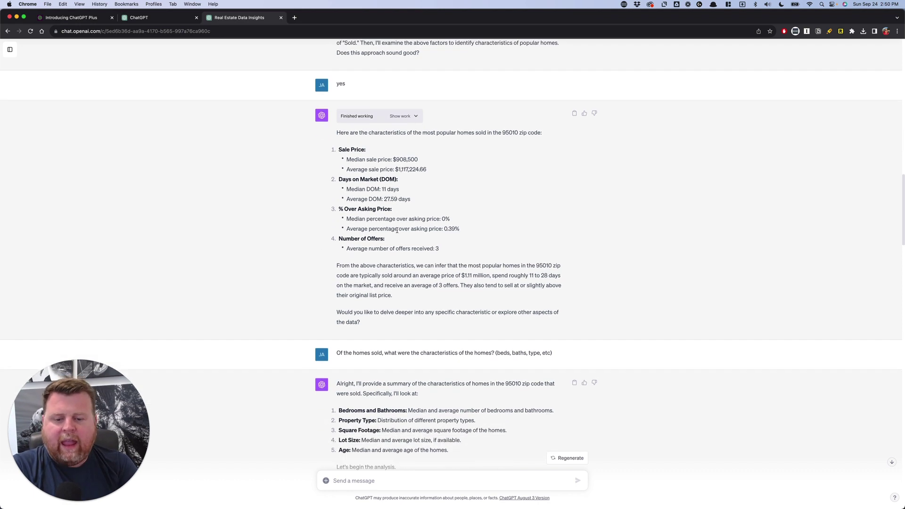
pyautogui.scroll(-3, 397, 230)
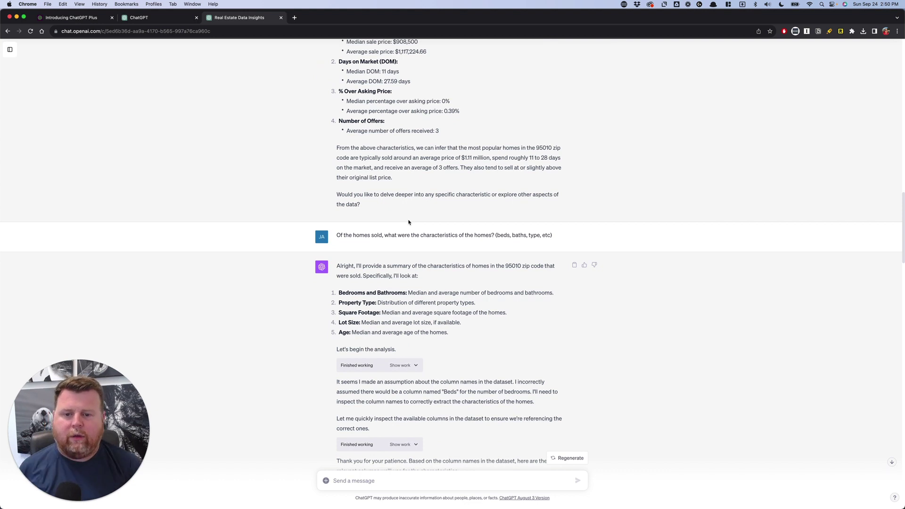
pyautogui.tripleClick(365, 235)
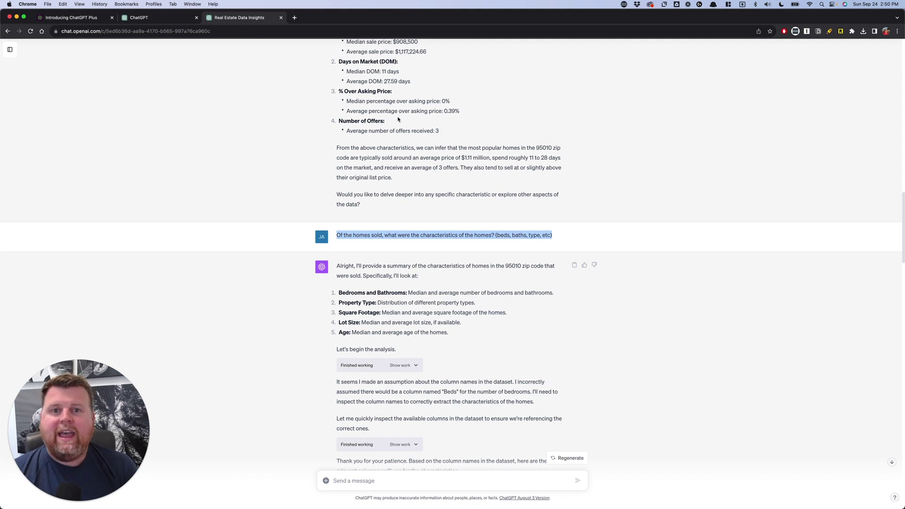
pyautogui.scroll(-10, 398, 119)
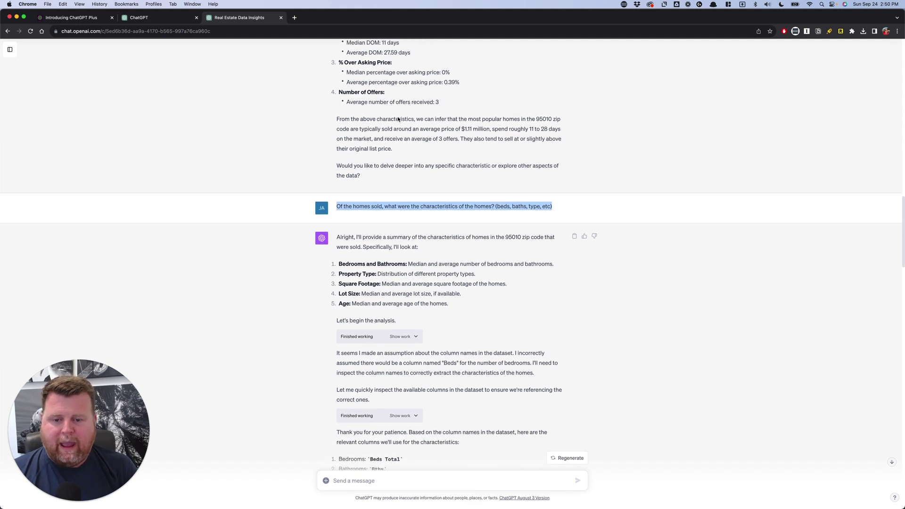
pyautogui.scroll(-5, 398, 116)
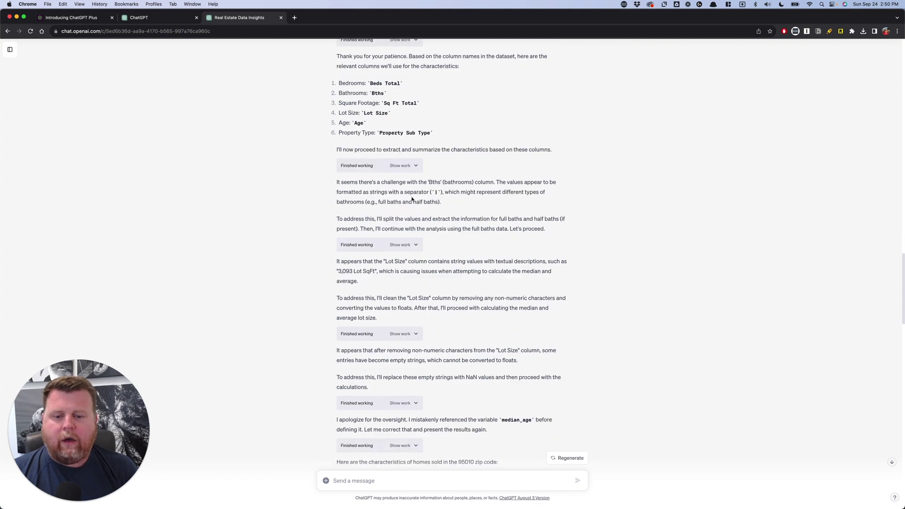
pyautogui.scroll(-3, 447, 213)
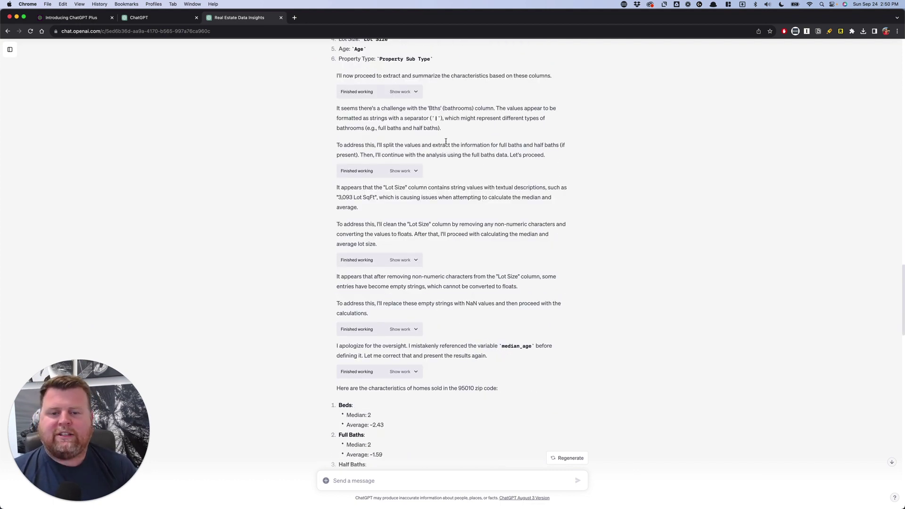
pyautogui.scroll(-2, 444, 144)
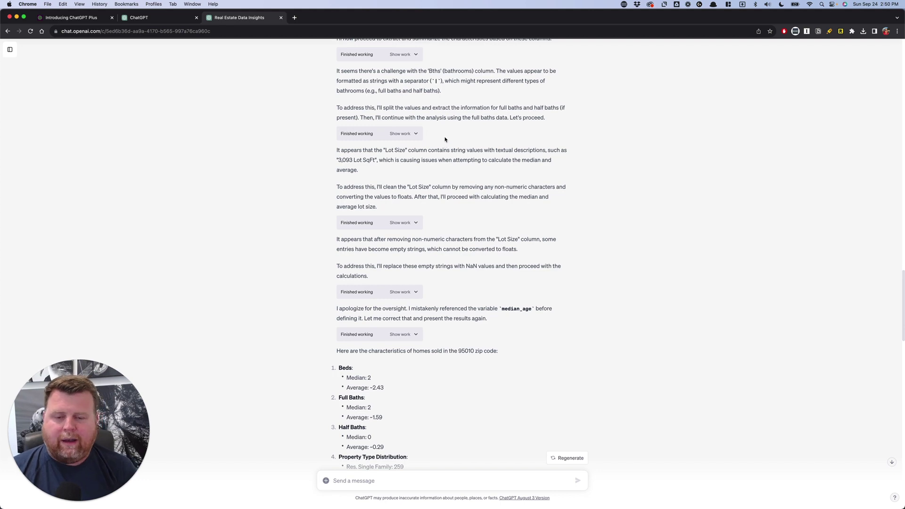
pyautogui.scroll(-4, 446, 147)
pyautogui.scroll(-6, 437, 138)
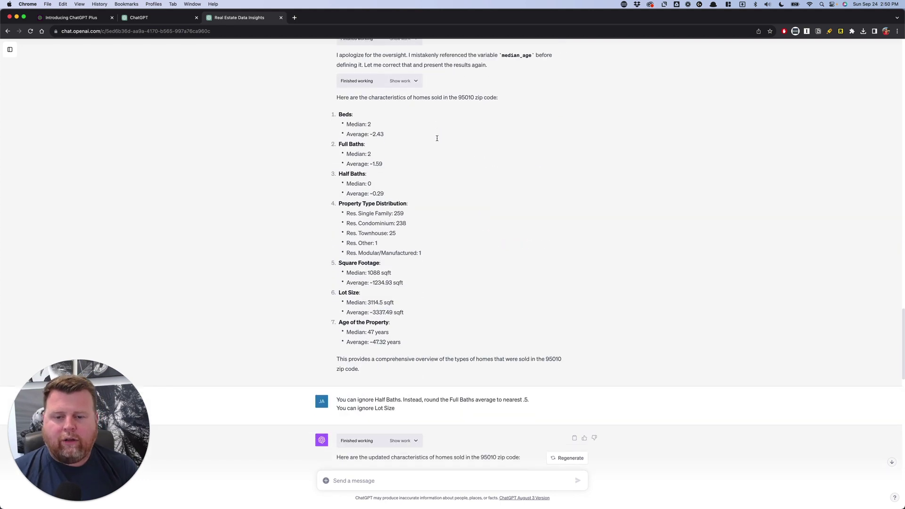
pyautogui.scroll(-5, 392, 196)
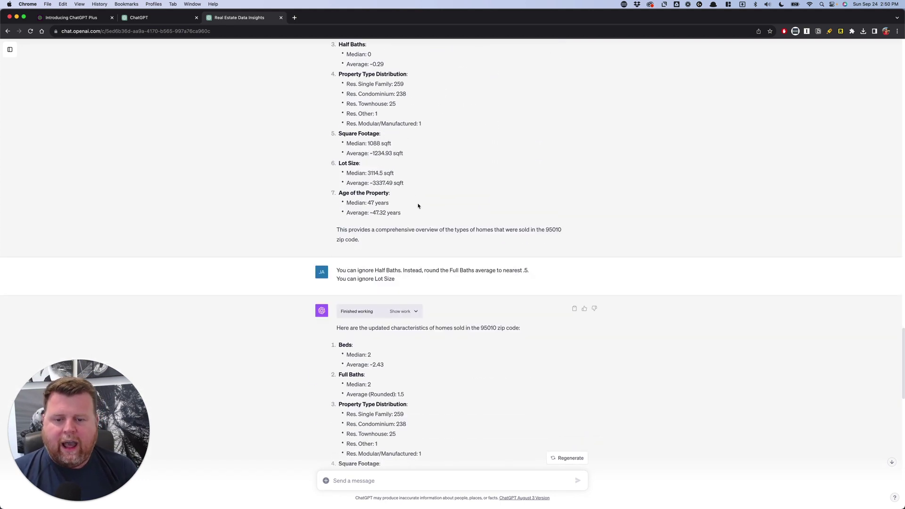
pyautogui.tripleClick(348, 279)
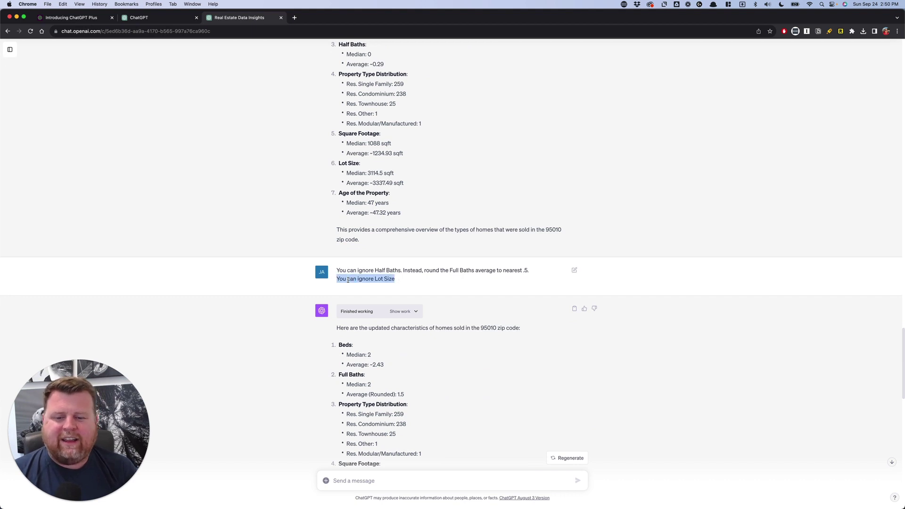
pyautogui.tripleClick(376, 271)
pyautogui.click(375, 271)
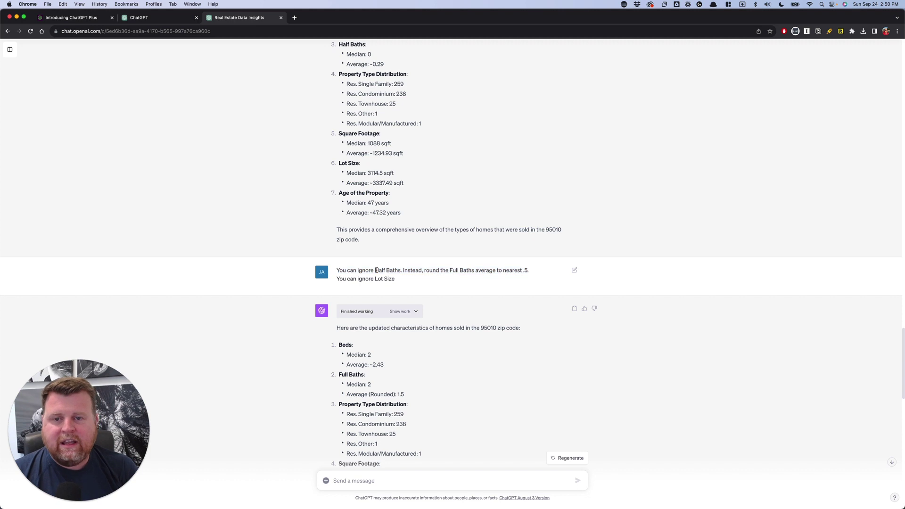
pyautogui.scroll(3, 375, 269)
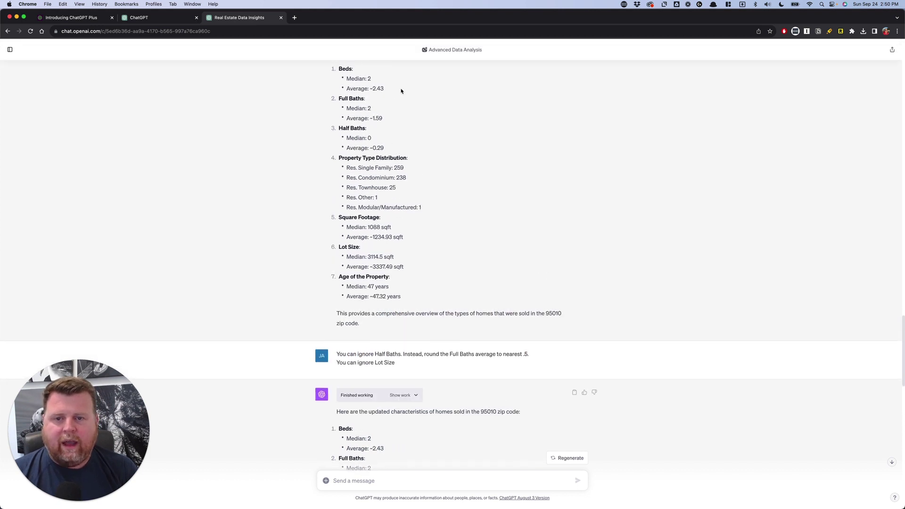
pyautogui.scroll(1, 362, 133)
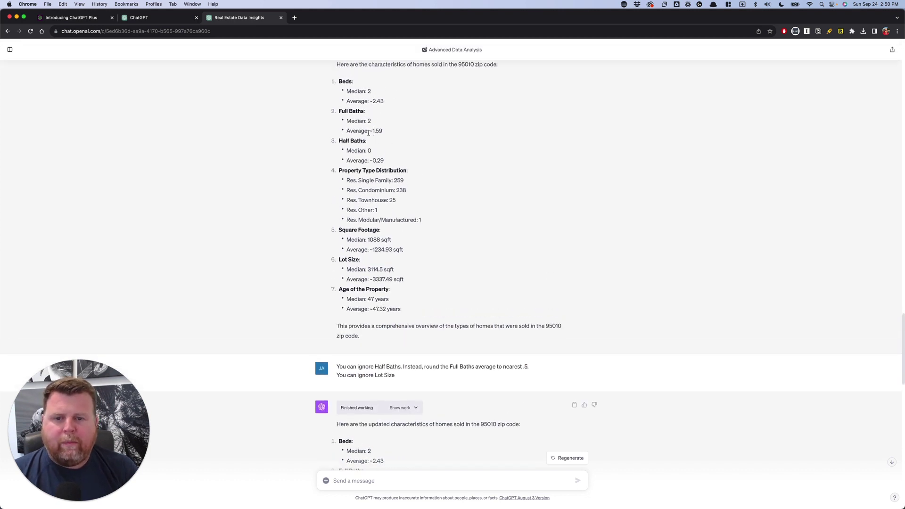
pyautogui.moveTo(384, 134); pyautogui.dragTo(364, 131)
pyautogui.click(371, 130)
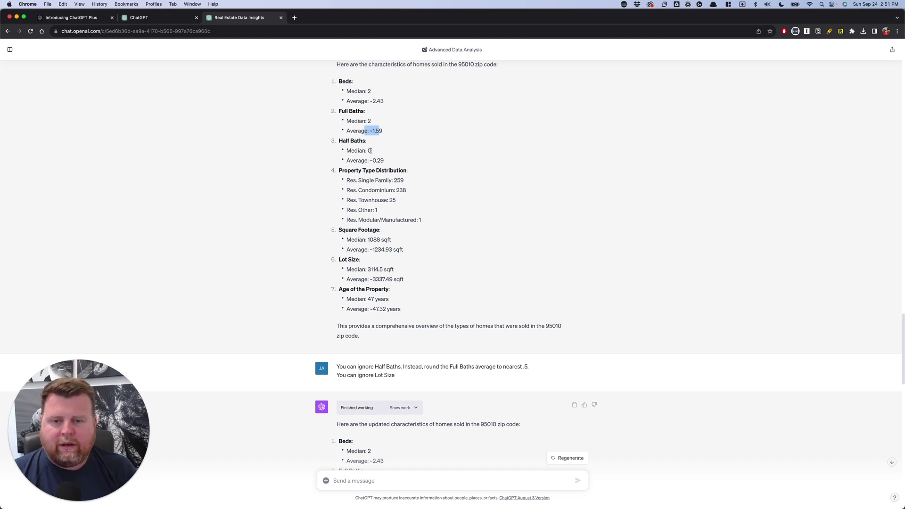
pyautogui.scroll(-5, 406, 268)
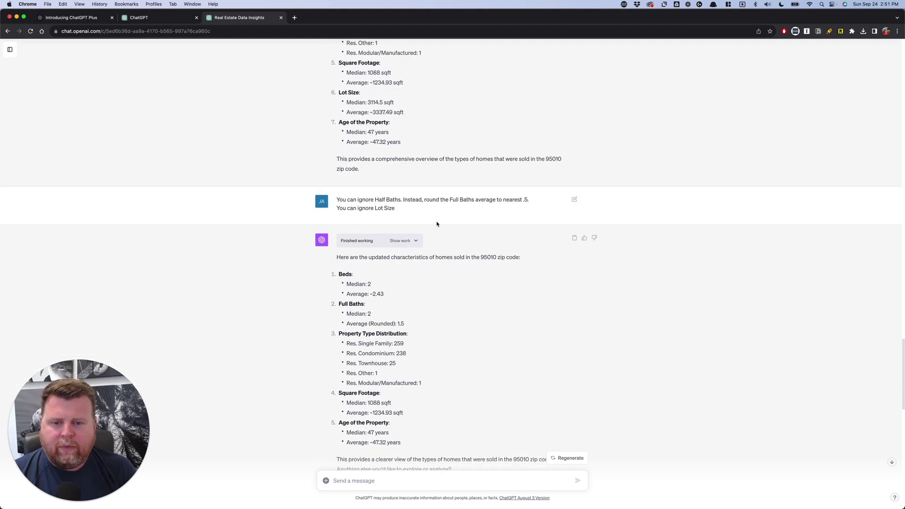
pyautogui.moveTo(527, 200); pyautogui.dragTo(514, 200)
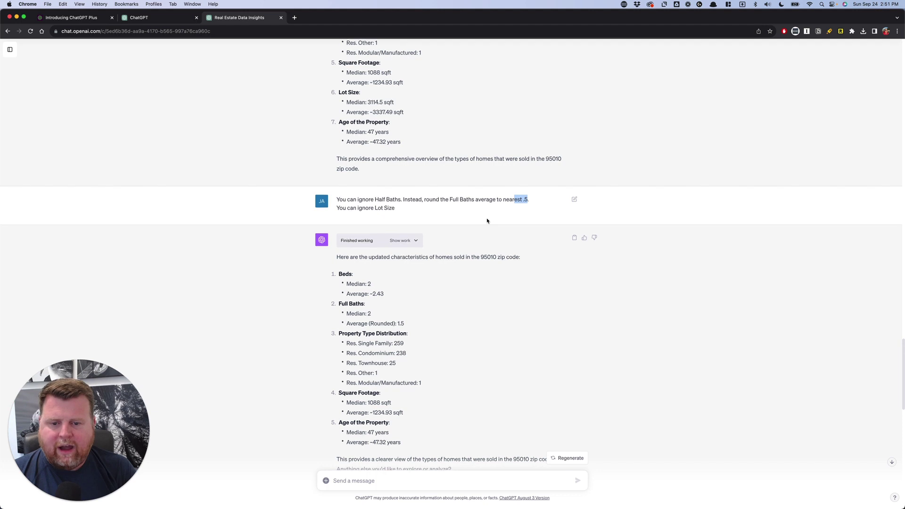
pyautogui.scroll(-4, 486, 219)
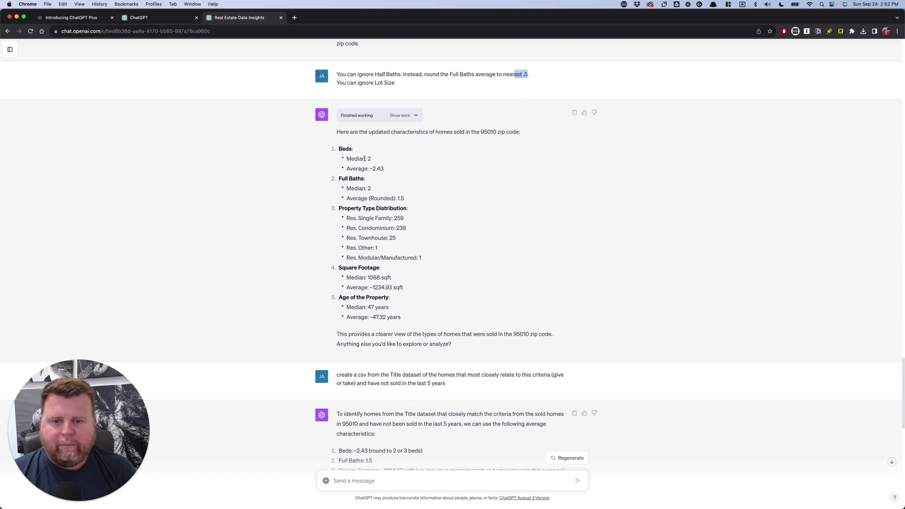
pyautogui.moveTo(363, 159); pyautogui.dragTo(373, 189)
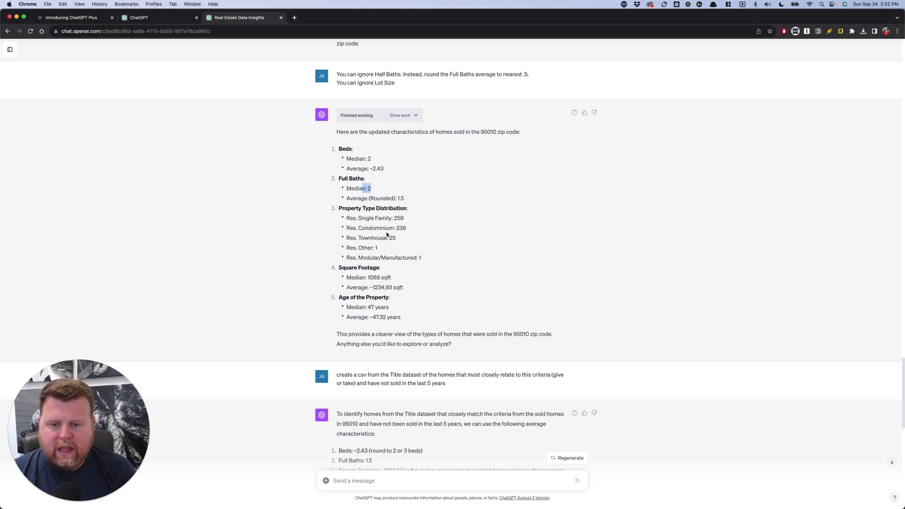
pyautogui.doubleClick(373, 277)
pyautogui.tripleClick(384, 278)
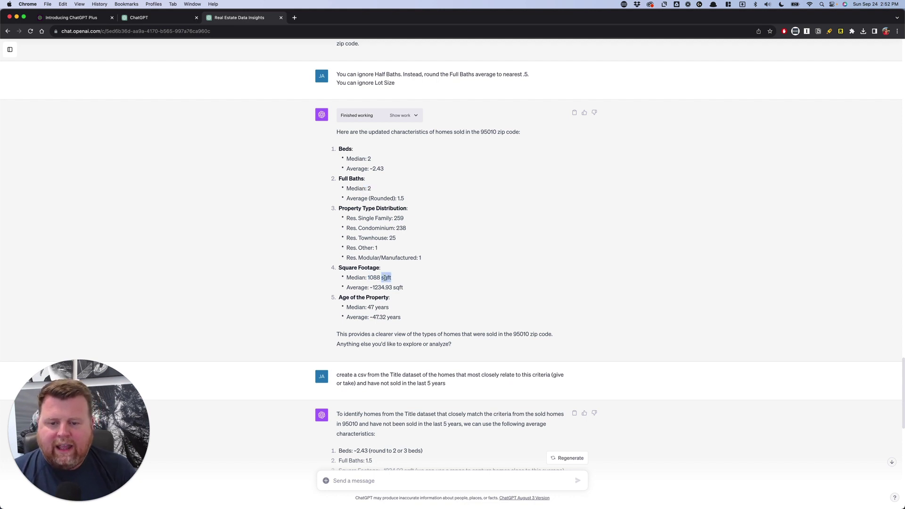
pyautogui.doubleClick(387, 287)
pyautogui.tripleClick(388, 288)
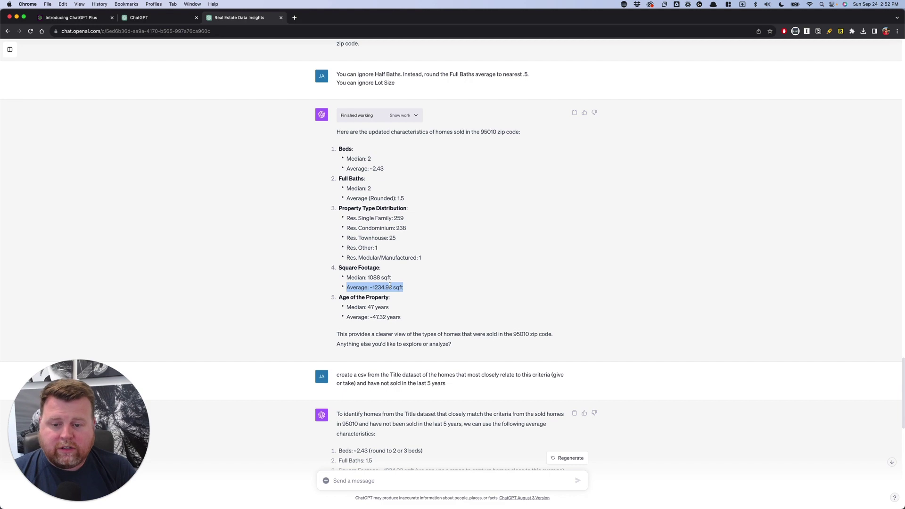
pyautogui.scroll(-2, 381, 277)
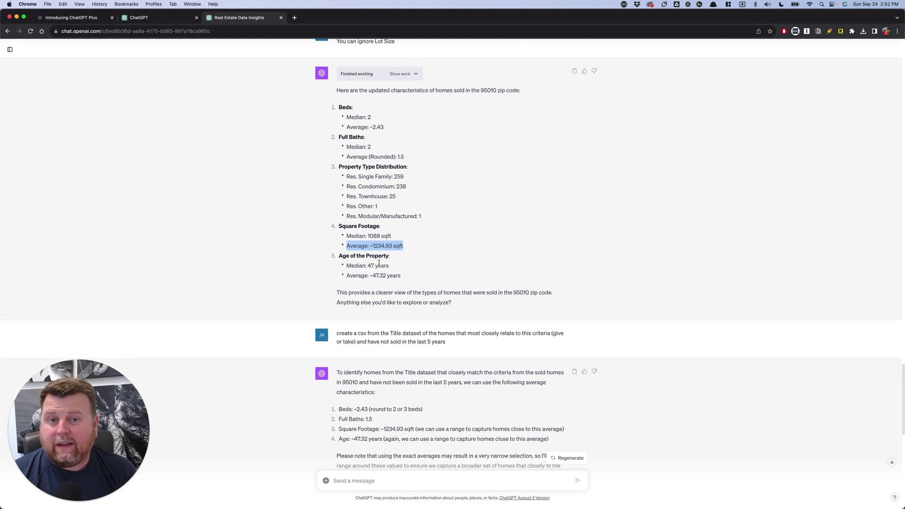
pyautogui.scroll(-6, 387, 268)
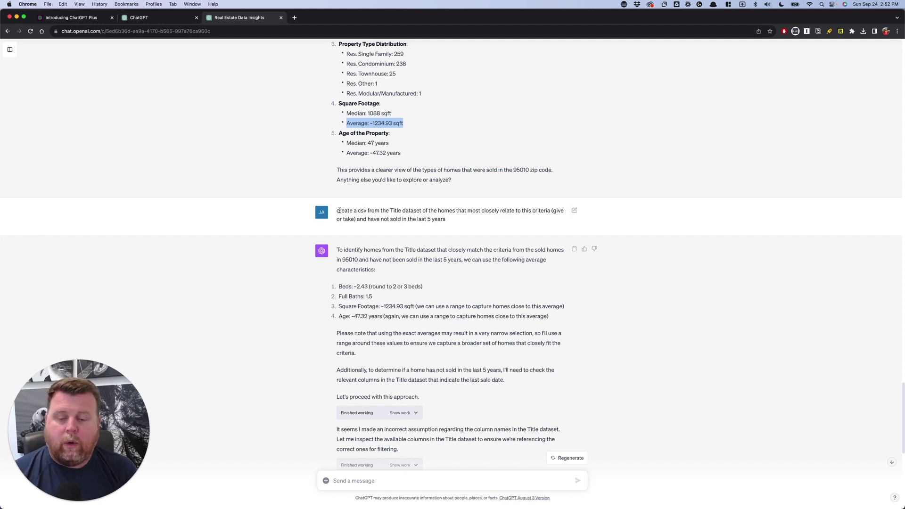
pyautogui.moveTo(339, 210); pyautogui.dragTo(377, 213)
pyautogui.click(405, 215)
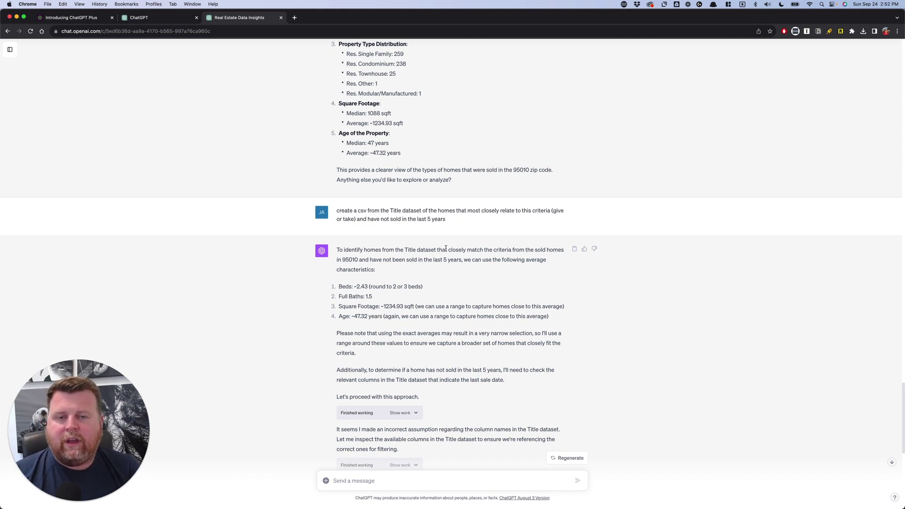
pyautogui.tripleClick(428, 219)
pyautogui.click(429, 219)
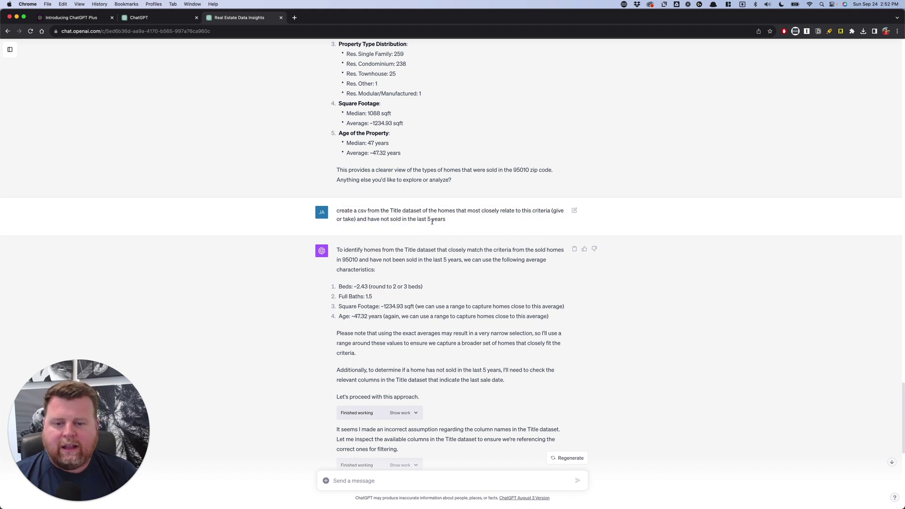
pyautogui.scroll(-5, 431, 222)
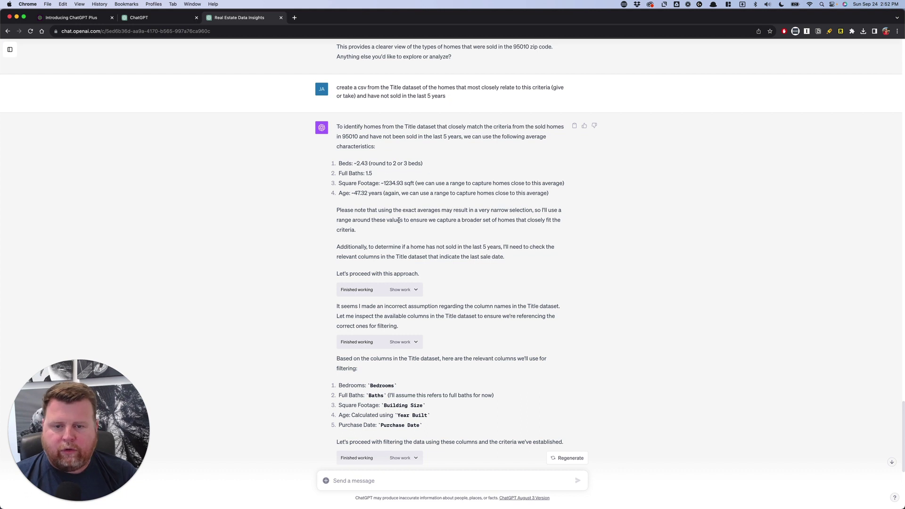
pyautogui.moveTo(369, 183); pyautogui.dragTo(499, 185)
pyautogui.click(498, 185)
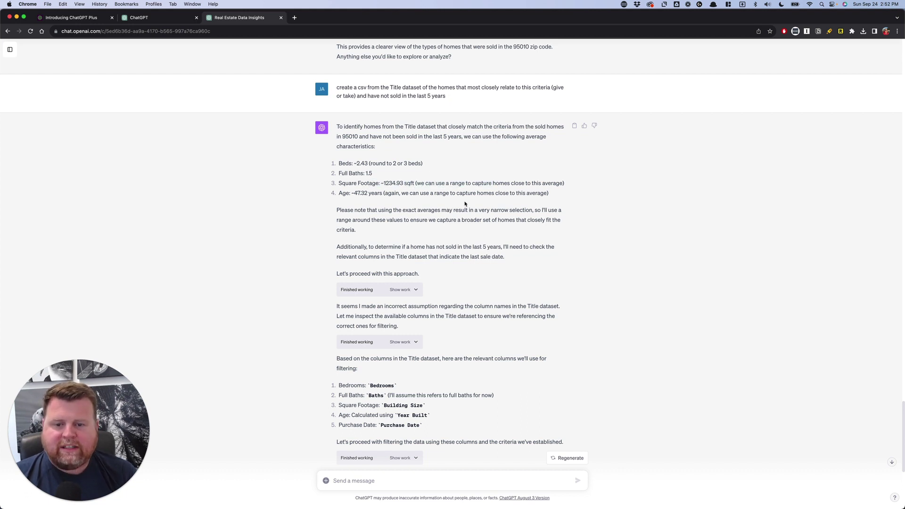
pyautogui.moveTo(337, 210); pyautogui.dragTo(433, 215)
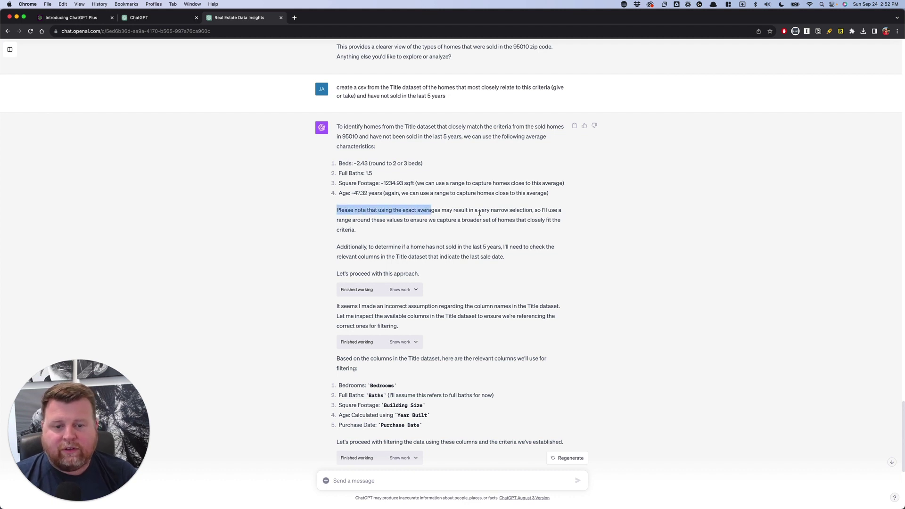
pyautogui.click(455, 219)
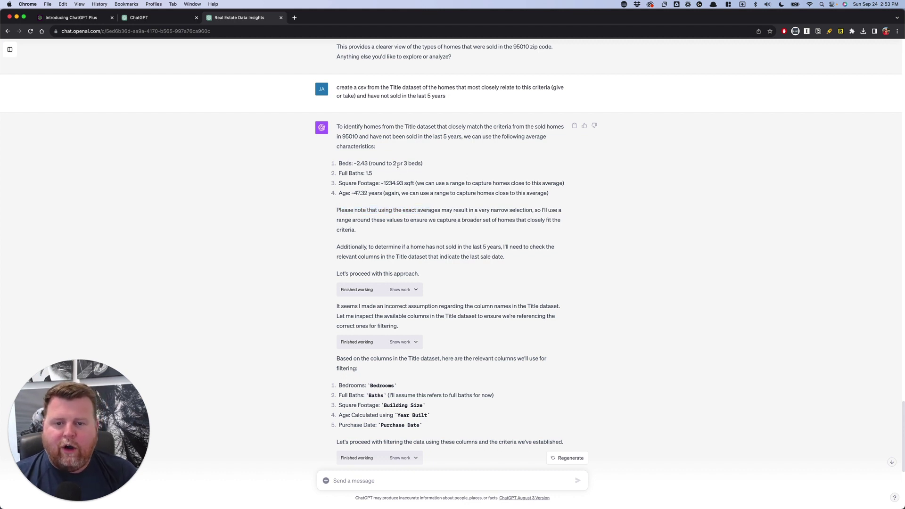
pyautogui.tripleClick(392, 183)
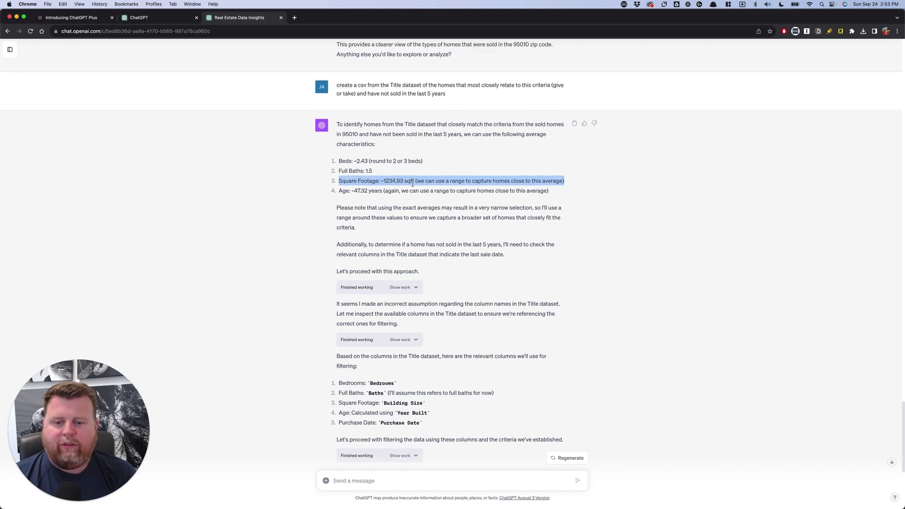
pyautogui.scroll(-3, 406, 185)
pyautogui.scroll(-3, 408, 186)
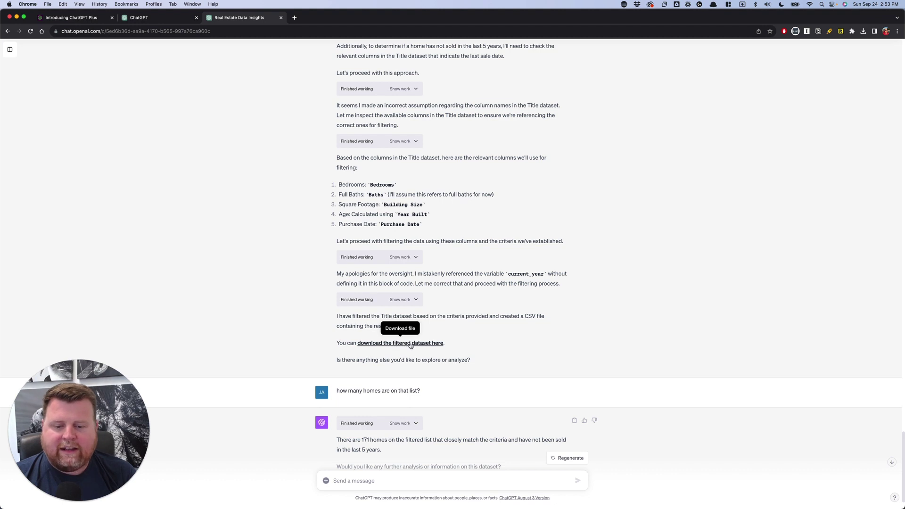
pyautogui.click(409, 345)
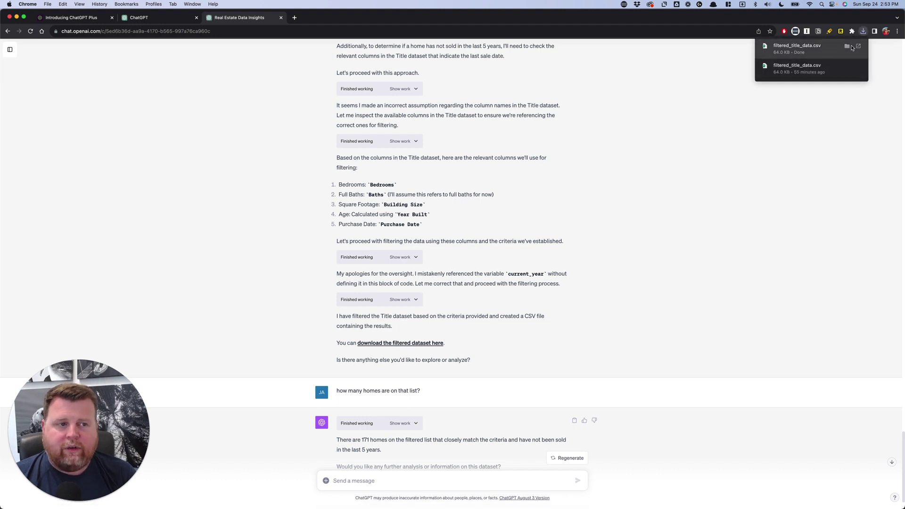
# Open filtered_title_data.csv in Excel, inspect Site Address and parcel numbers, then return to ChatGPT.
pyautogui.click(858, 48)
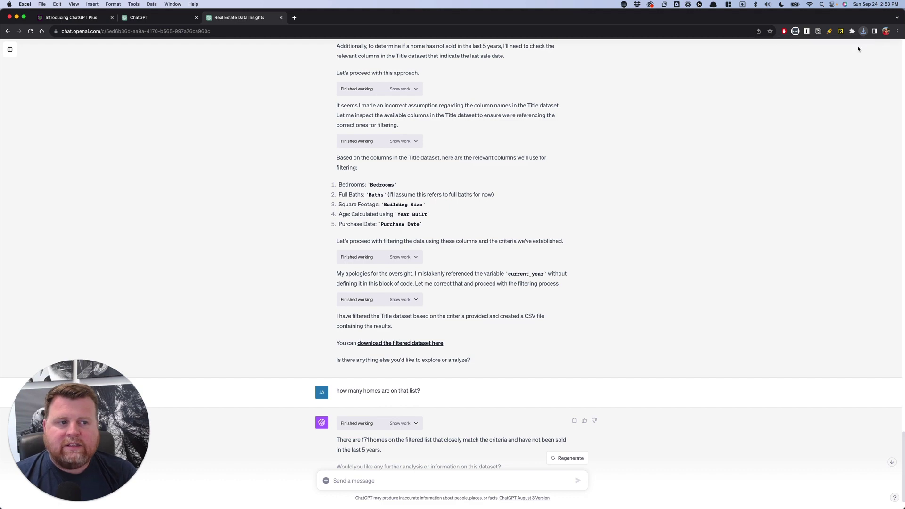
pyautogui.click(459, 183)
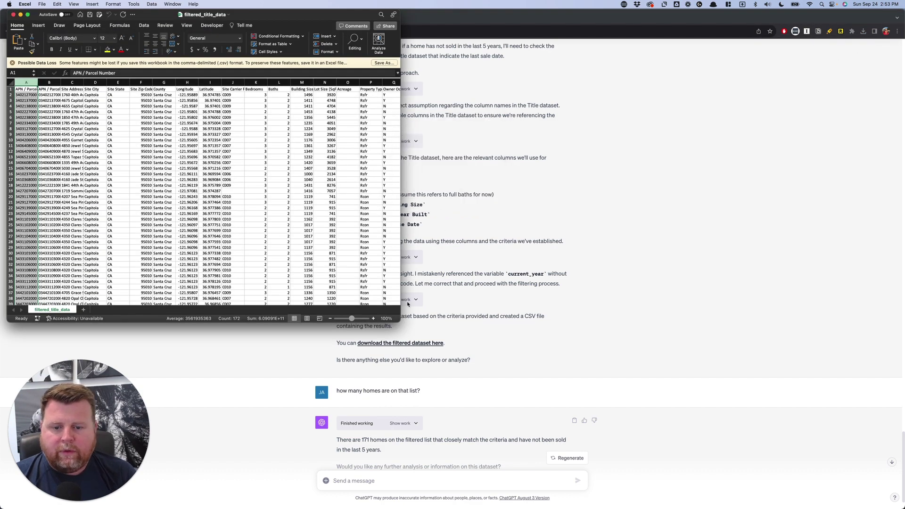
pyautogui.click(254, 190)
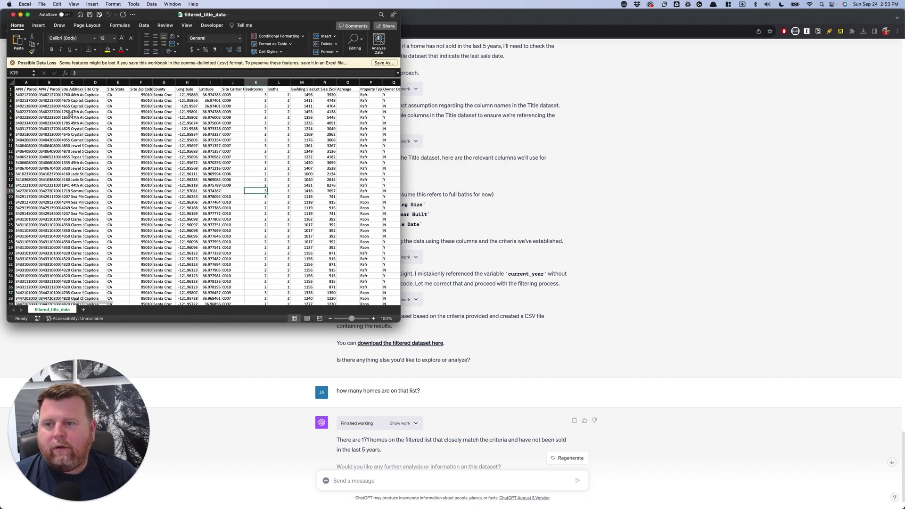
pyautogui.click(72, 83)
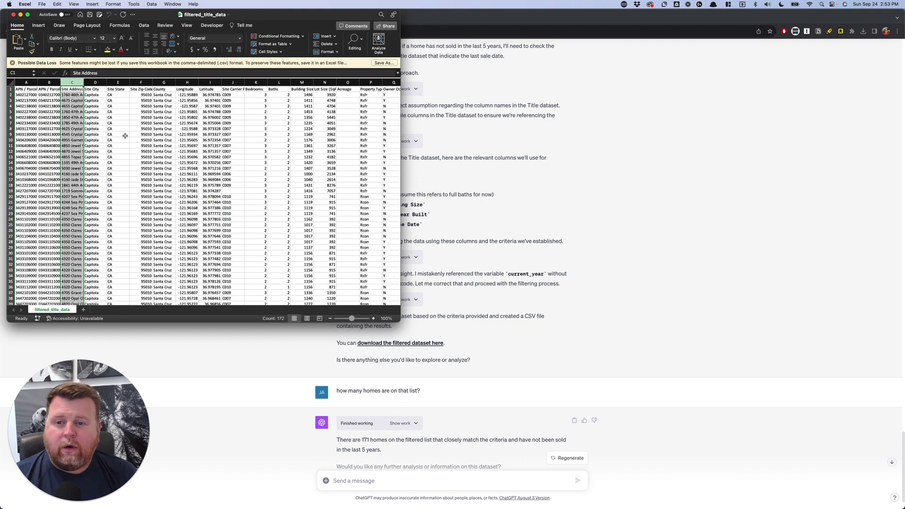
pyautogui.click(59, 130)
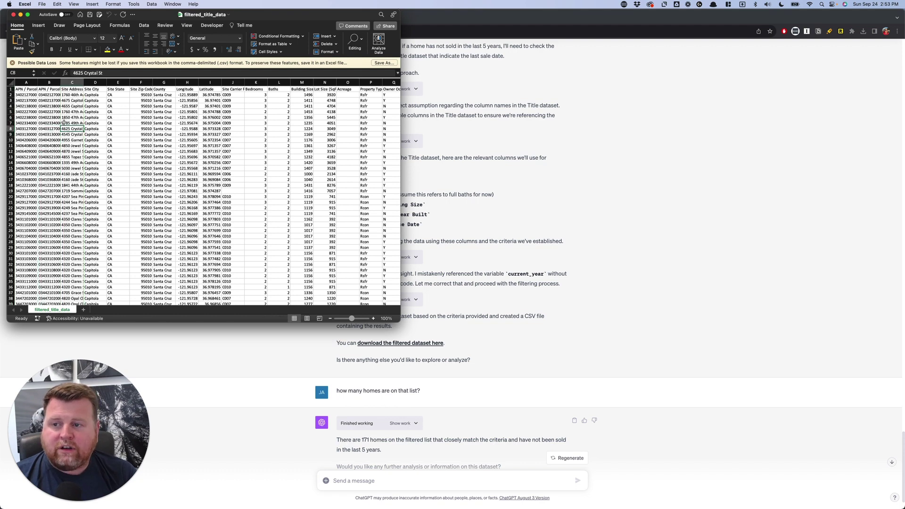
pyautogui.click(50, 101)
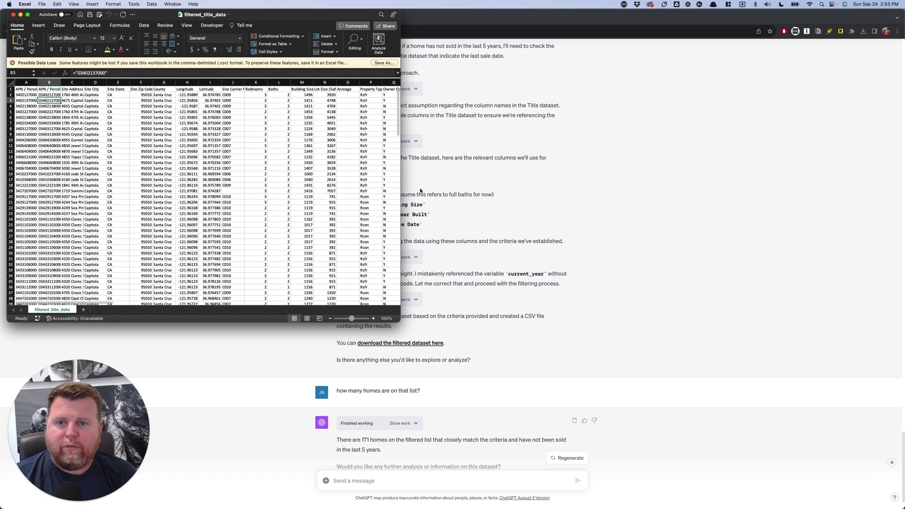
pyautogui.click(501, 215)
pyautogui.scroll(-3, 448, 317)
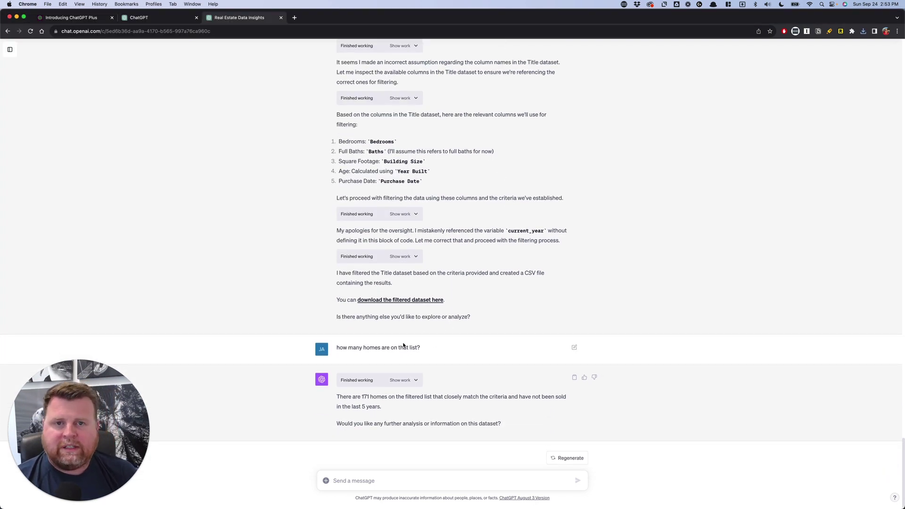
pyautogui.tripleClick(366, 397)
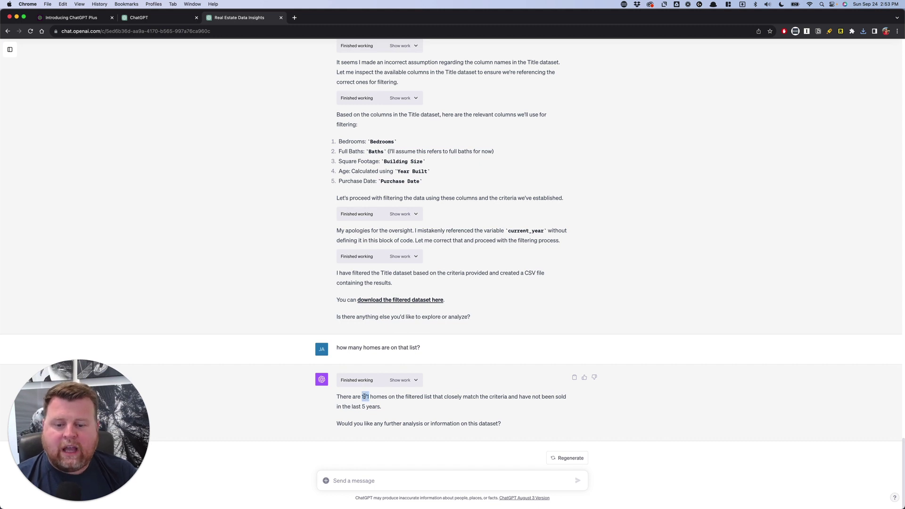
pyautogui.click(395, 403)
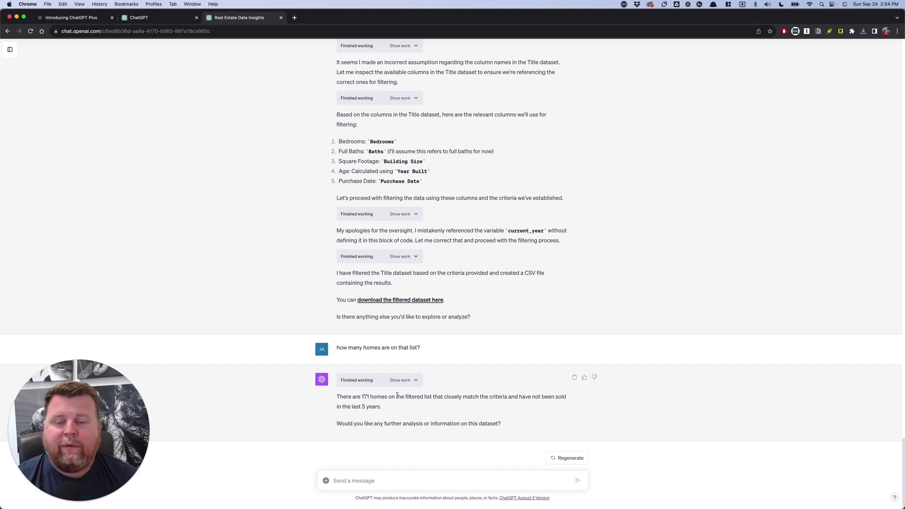
pyautogui.scroll(15, 424, 222)
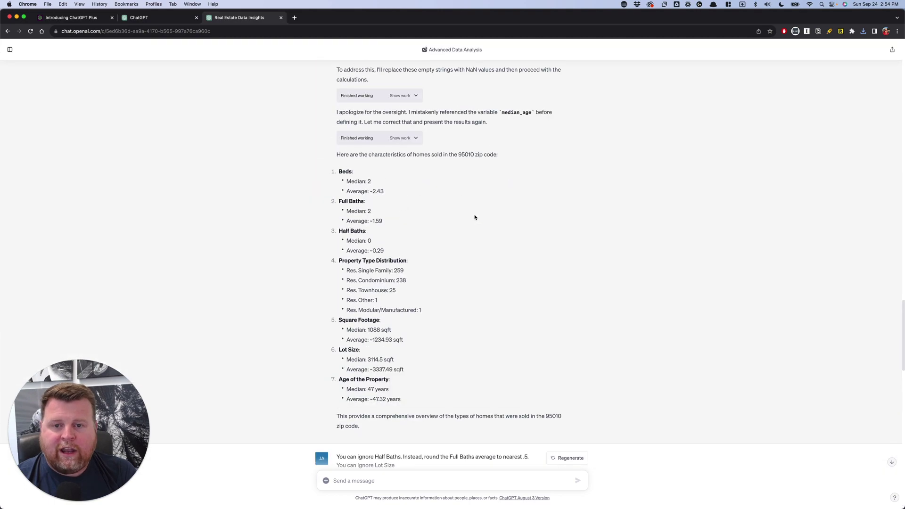
pyautogui.scroll(6, 475, 217)
pyautogui.scroll(-15, 475, 216)
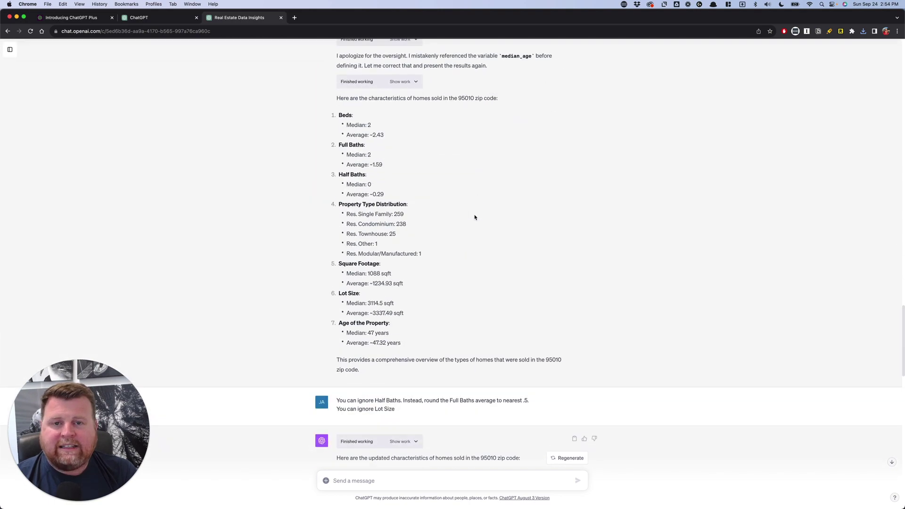
pyautogui.scroll(-15, 475, 216)
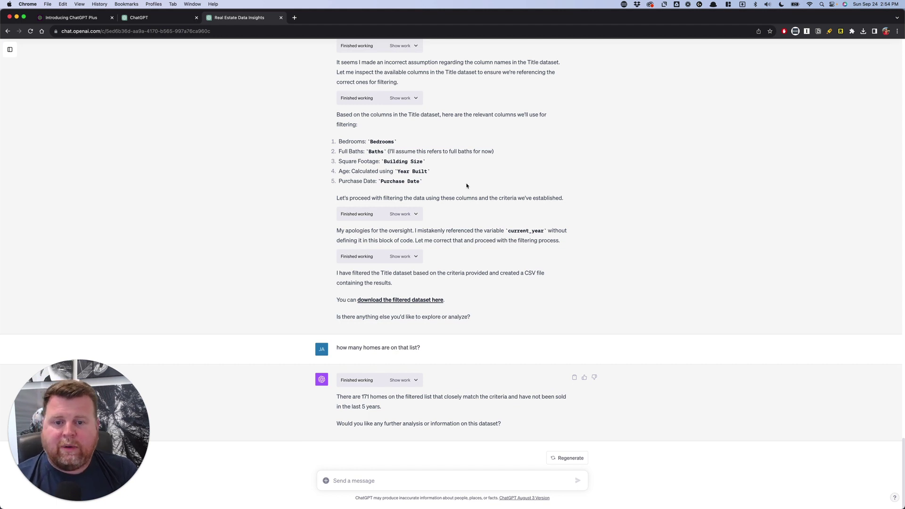
pyautogui.moveTo(456, 186); pyautogui.dragTo(351, 152)
pyautogui.click(362, 153)
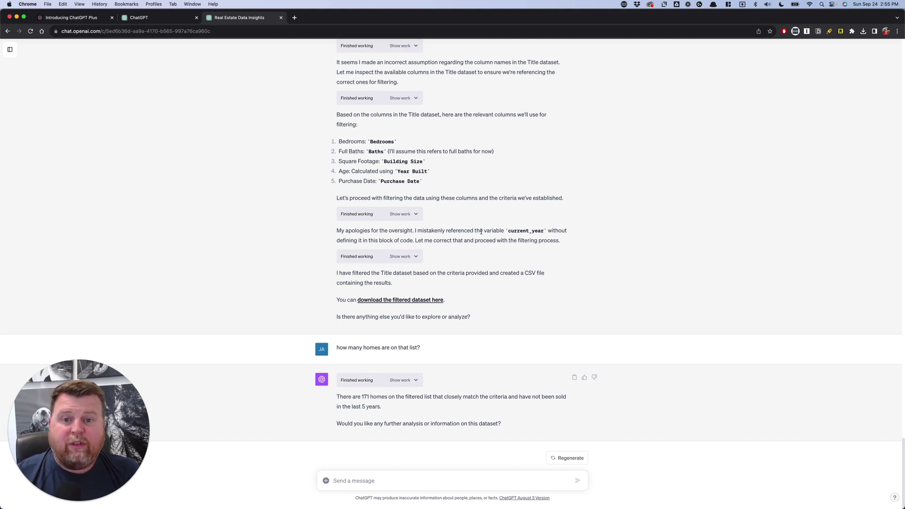
pyautogui.scroll(1, 481, 232)
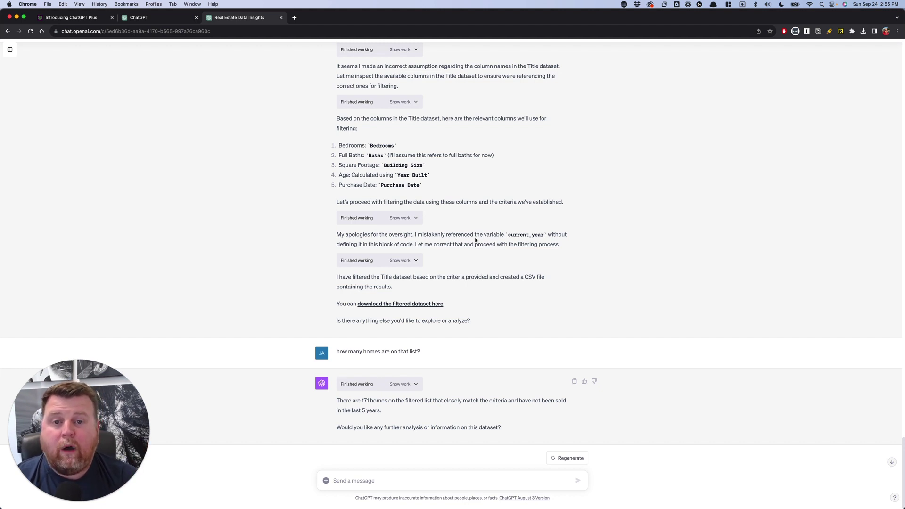
pyautogui.scroll(-1, 473, 231)
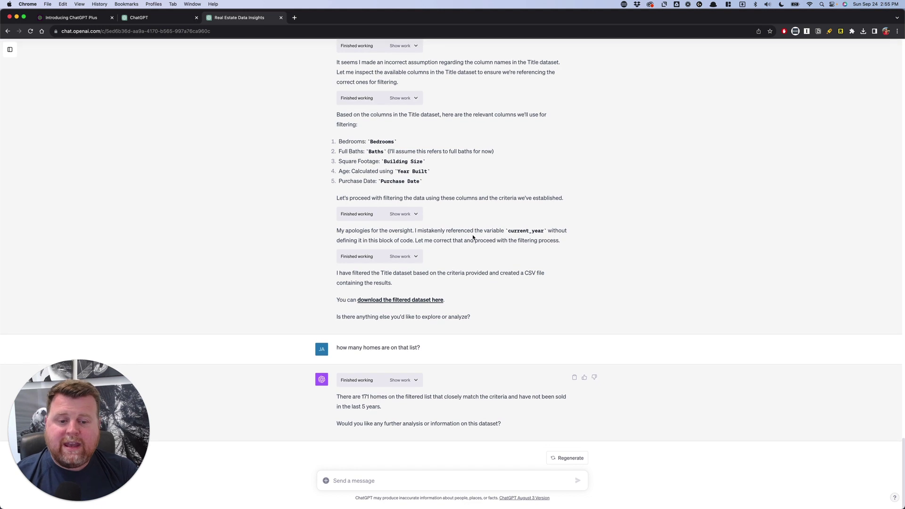